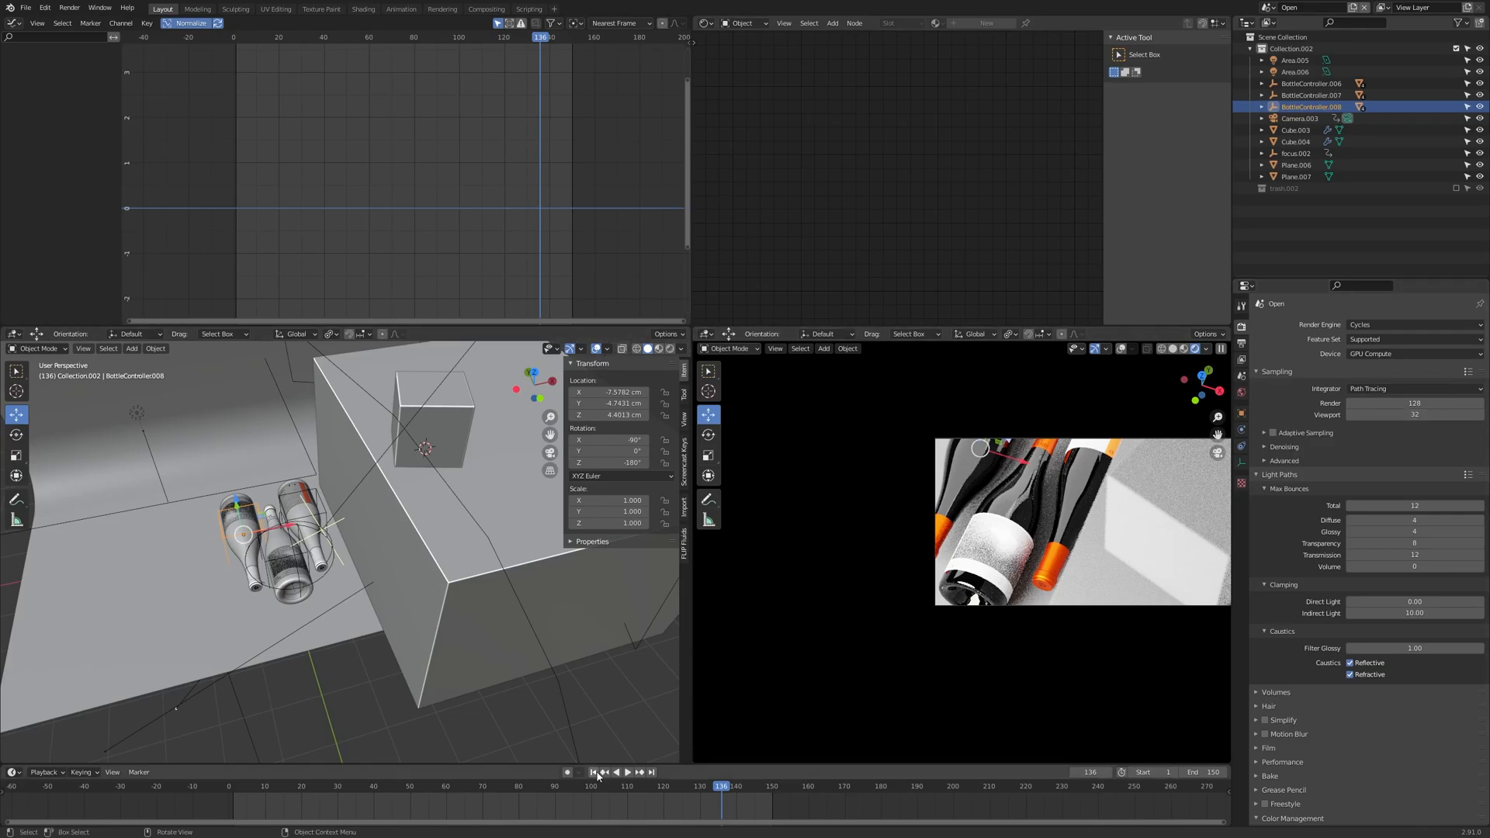
- Play and scrub the bottle animation across frames 1 to 150, finishing on frame 1
click(417, 788)
key(space)
drag(306, 791, 772, 793)
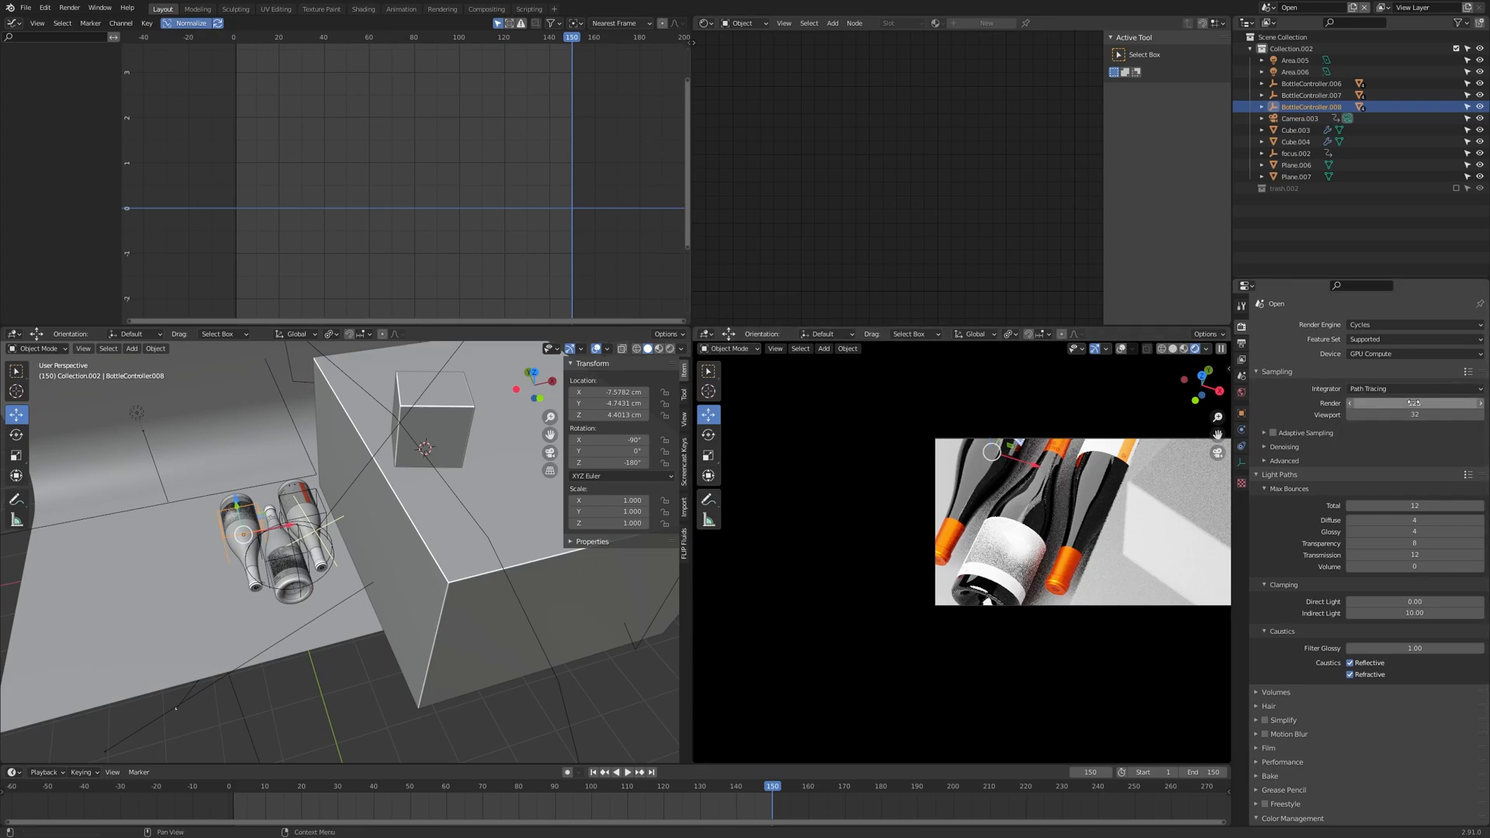
mouse_move(776, 792)
mouse_down()
mouse_move(239, 795)
mouse_move(769, 790)
mouse_up()
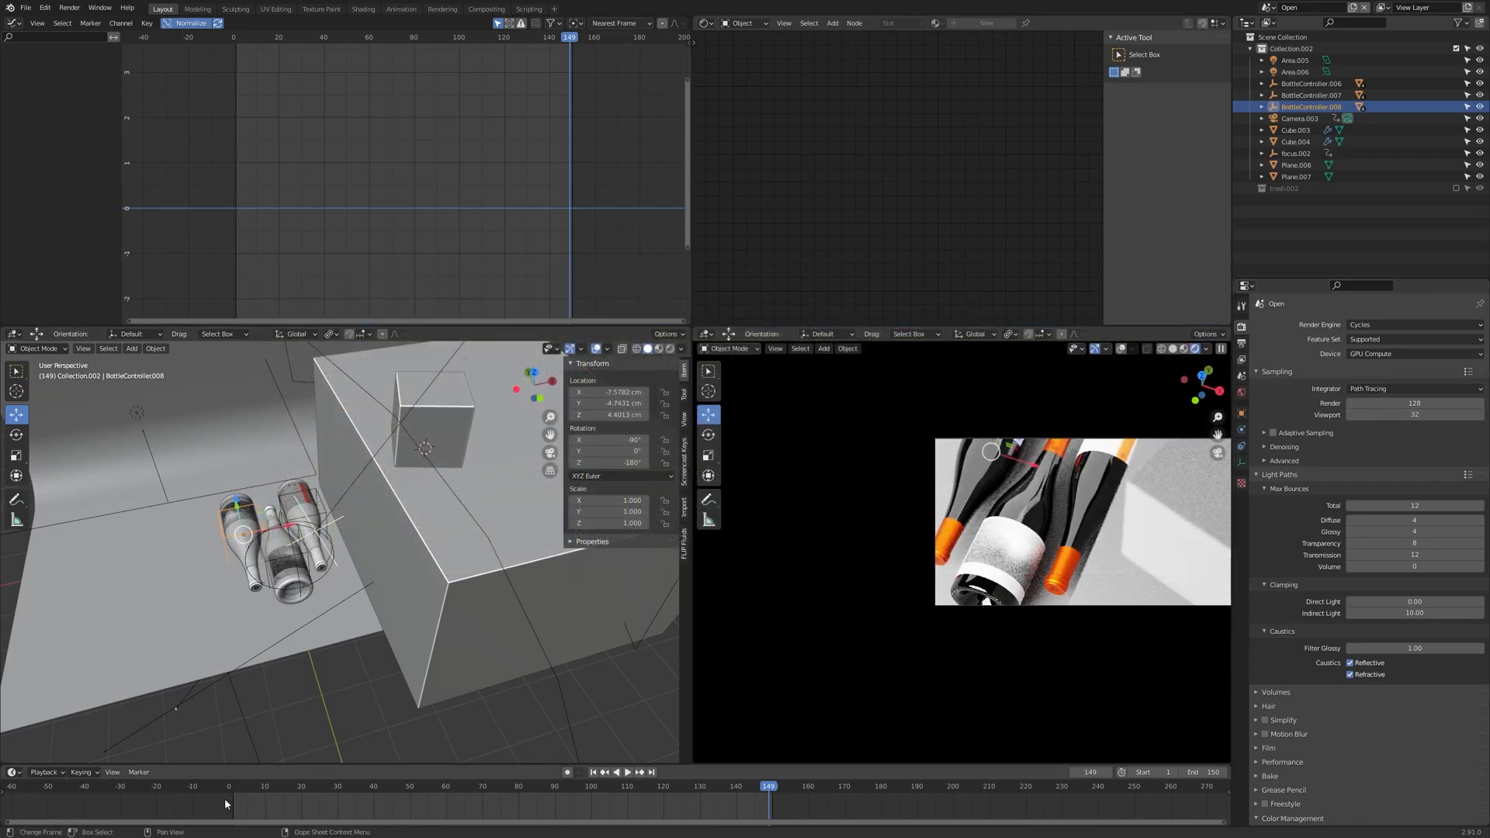
drag(239, 793, 775, 786)
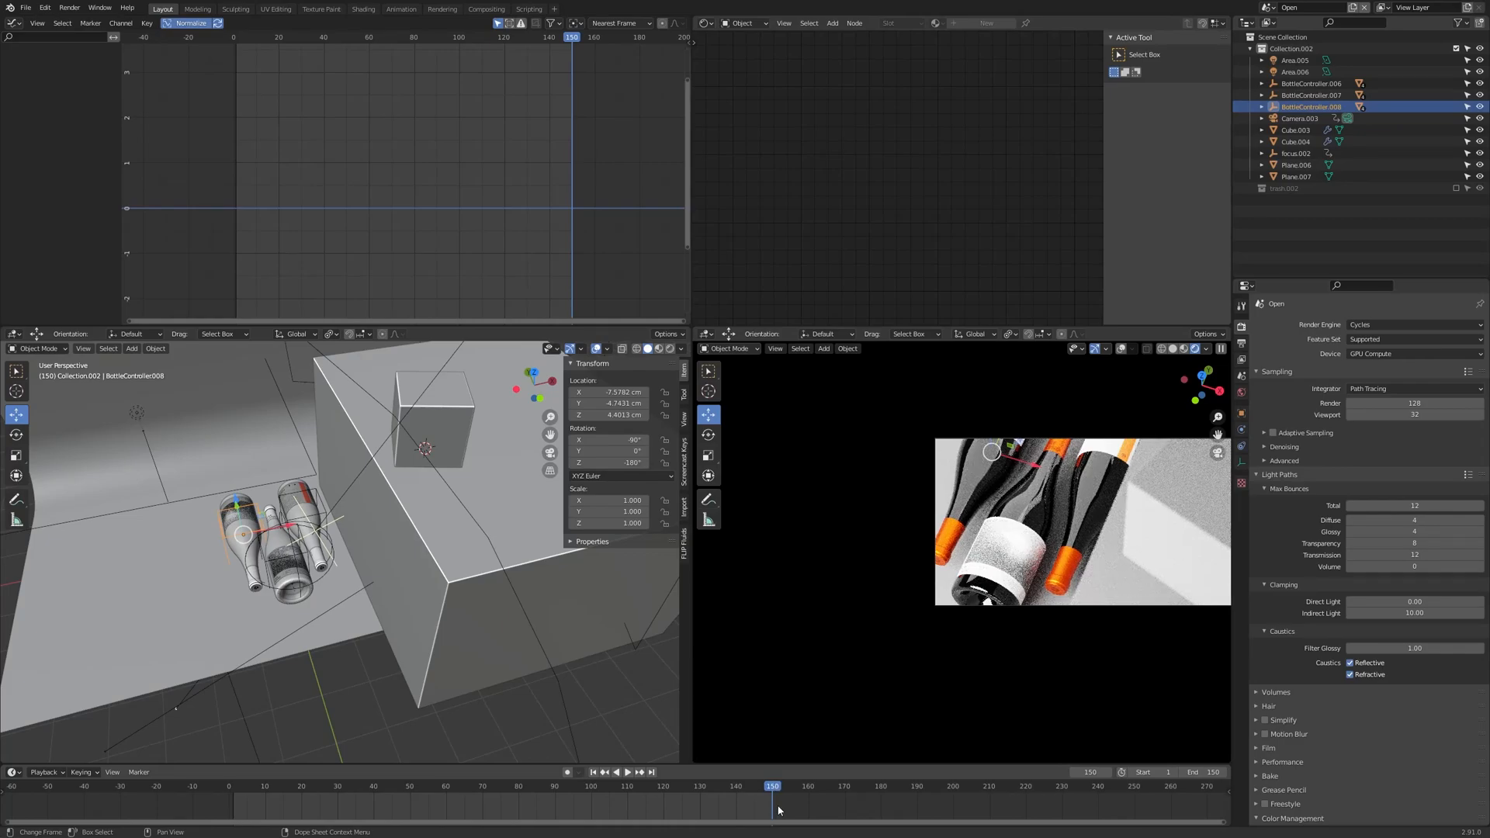
mouse_move(771, 786)
mouse_down()
mouse_move(738, 800)
mouse_move(783, 792)
mouse_move(759, 791)
mouse_up()
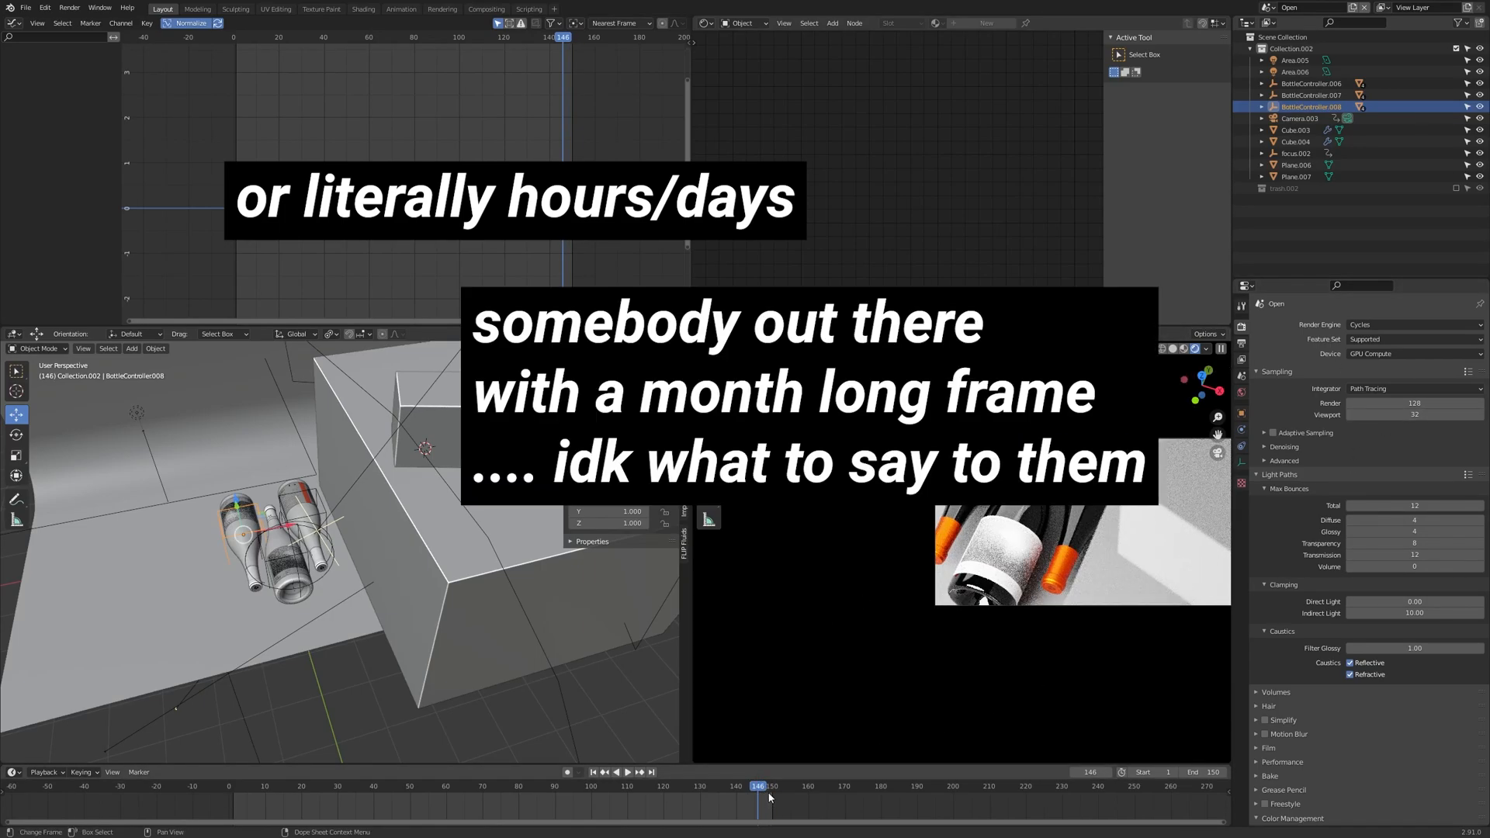
drag(773, 791, 232, 796)
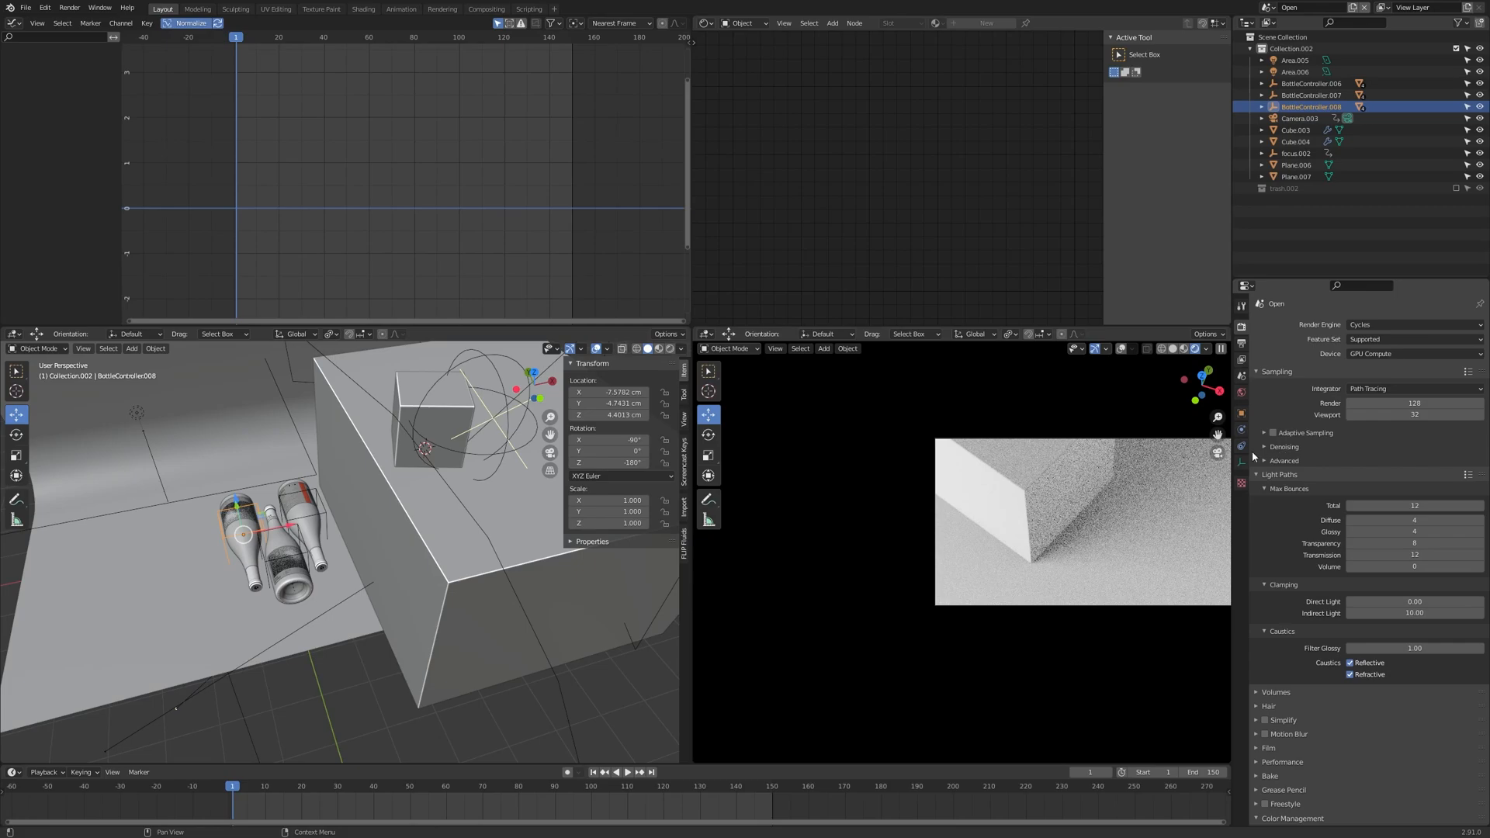
- Review the scene's output settings and file format options, and check the rendered scene outside and through the camera
click(1242, 344)
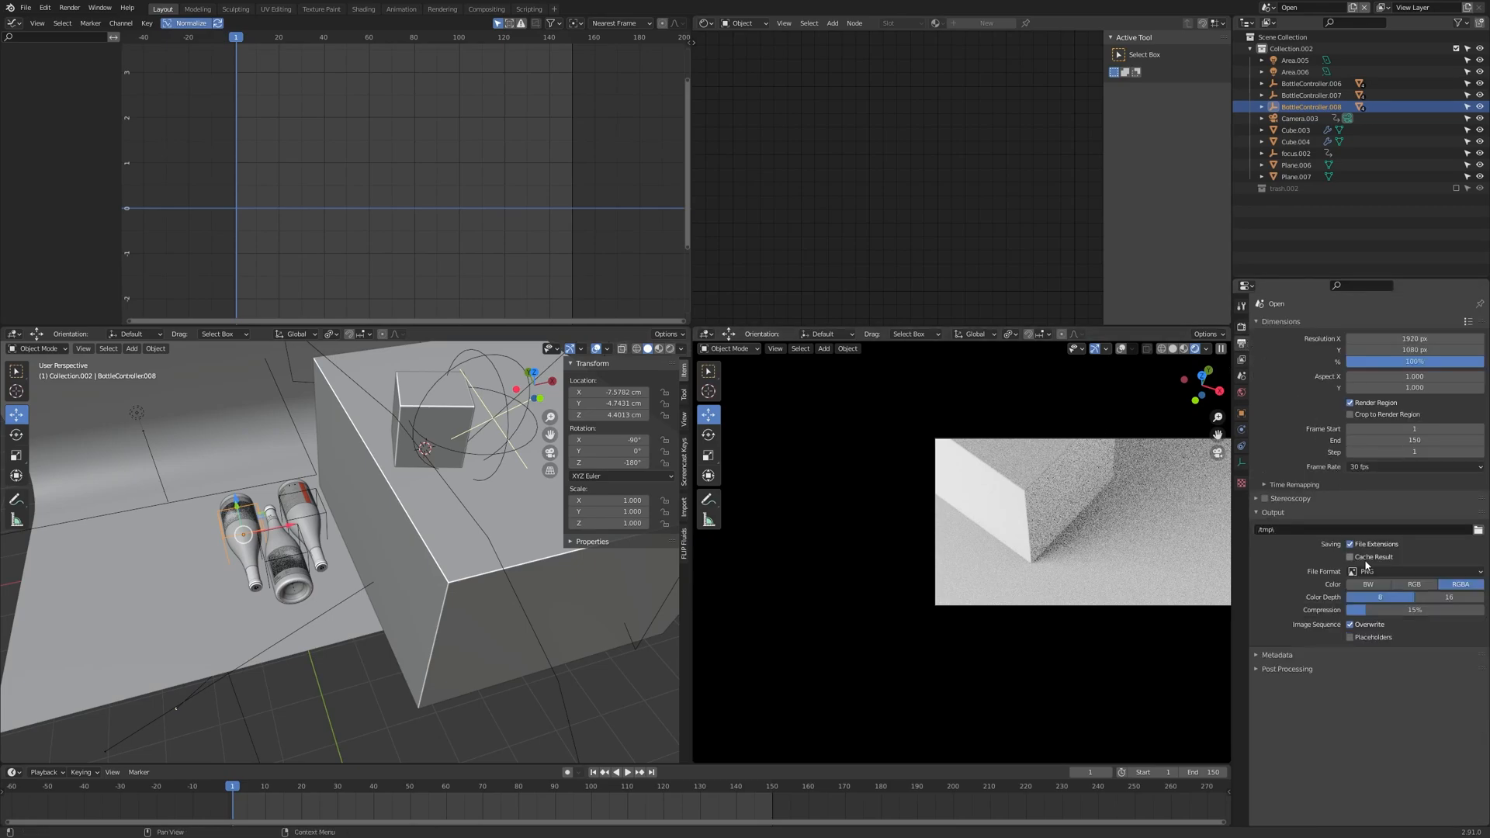
click(1401, 573)
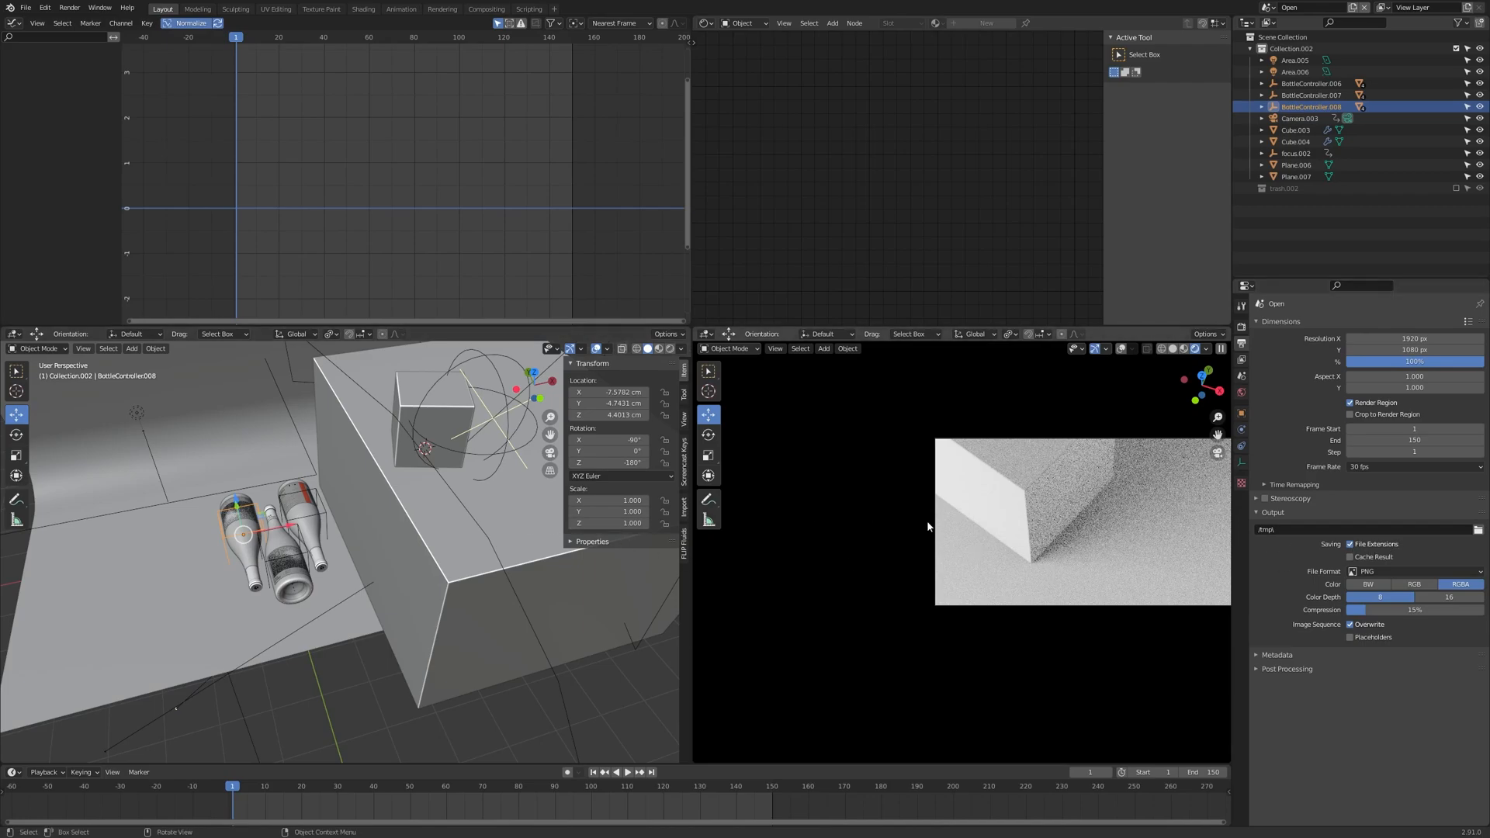
scroll(366, 469, down, 1)
middle_drag(1124, 509, 1121, 508)
scroll(1121, 508, down, 5)
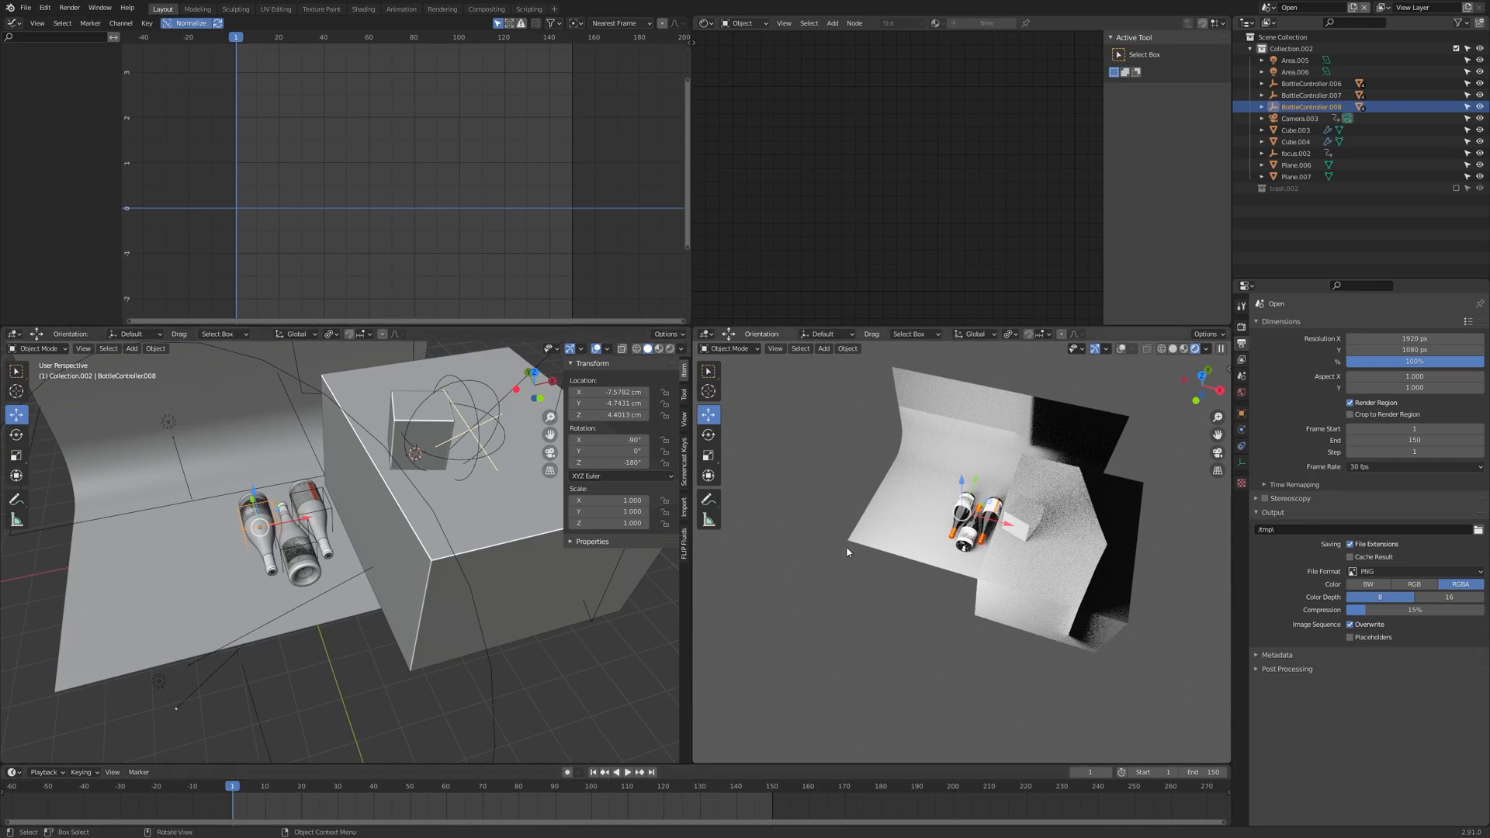
key(KP_0)
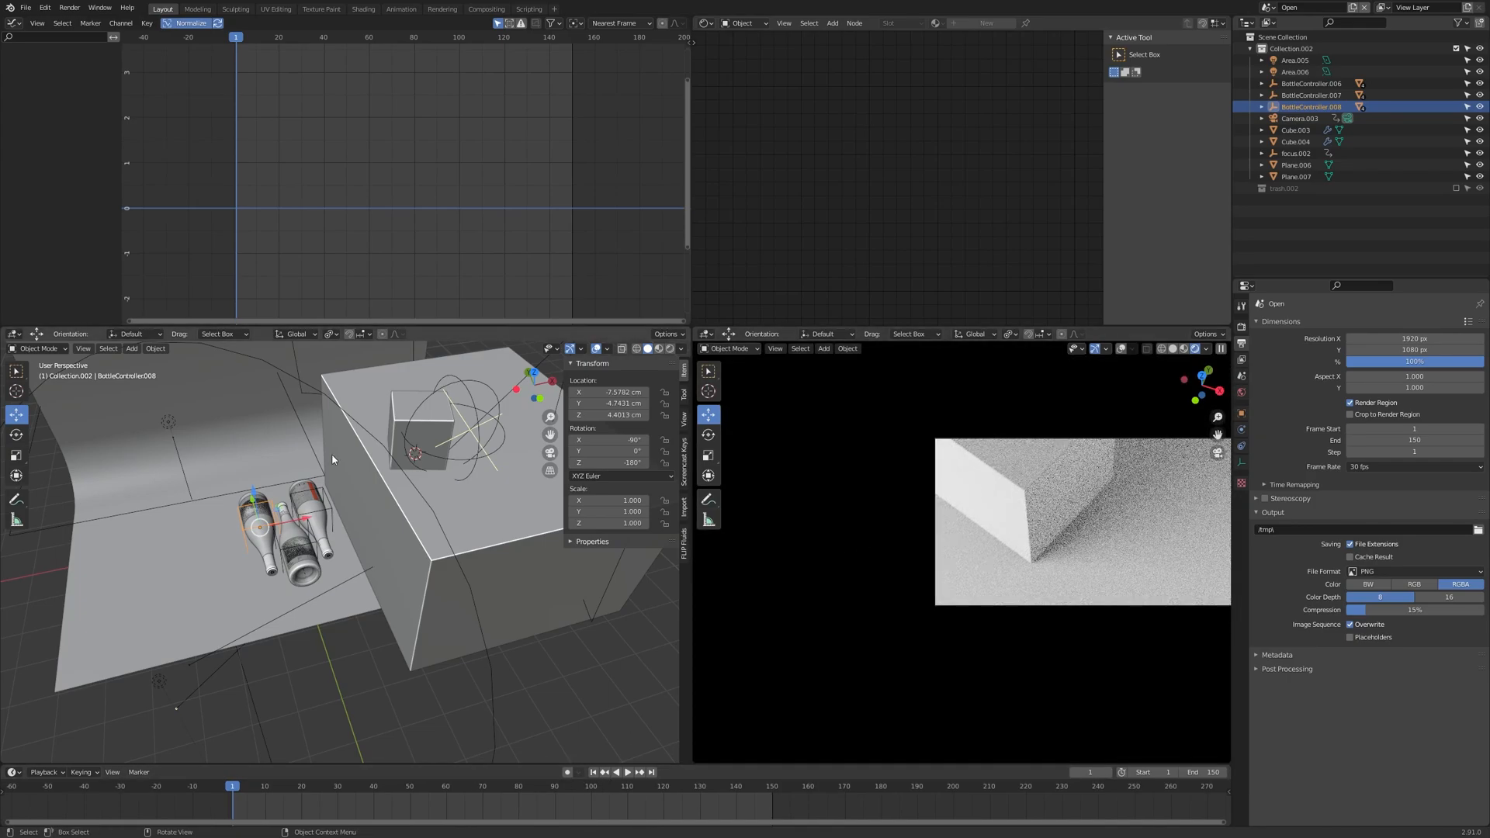
scroll(456, 417, down, 1)
middle_drag(456, 417, 462, 450)
click(463, 451)
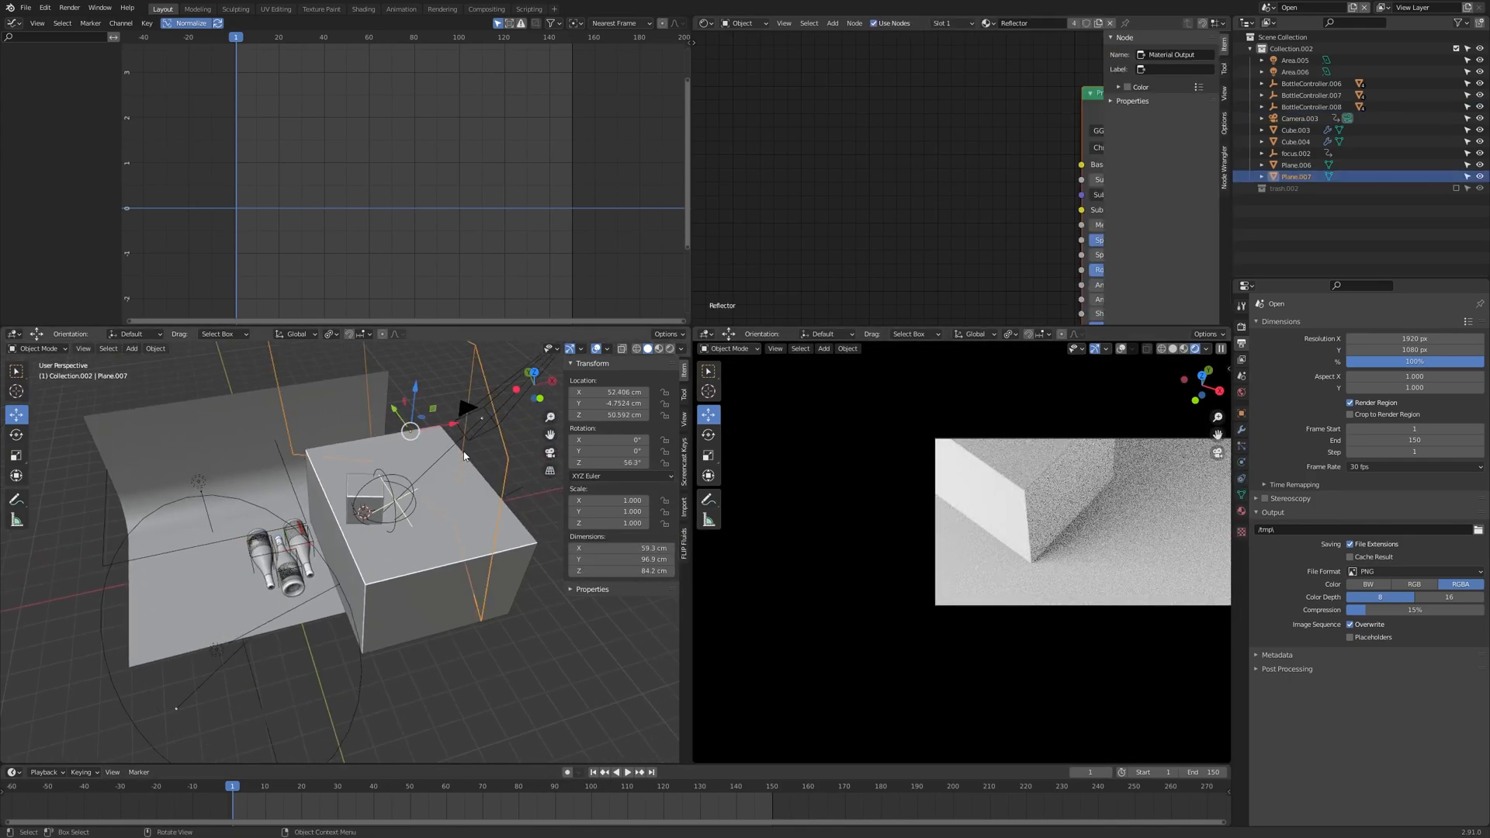
key(g)
key(x)
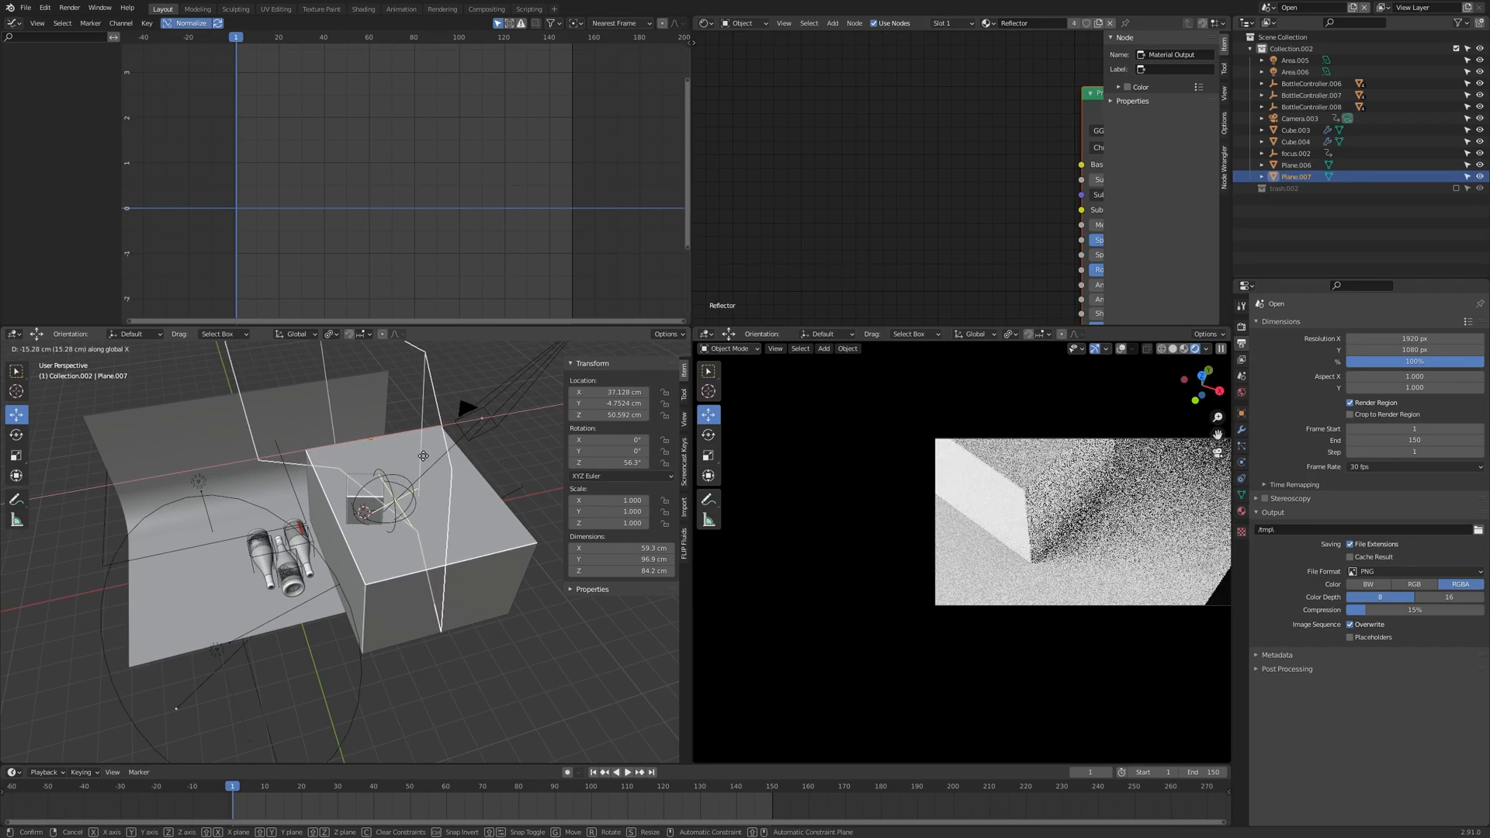
key(Escape)
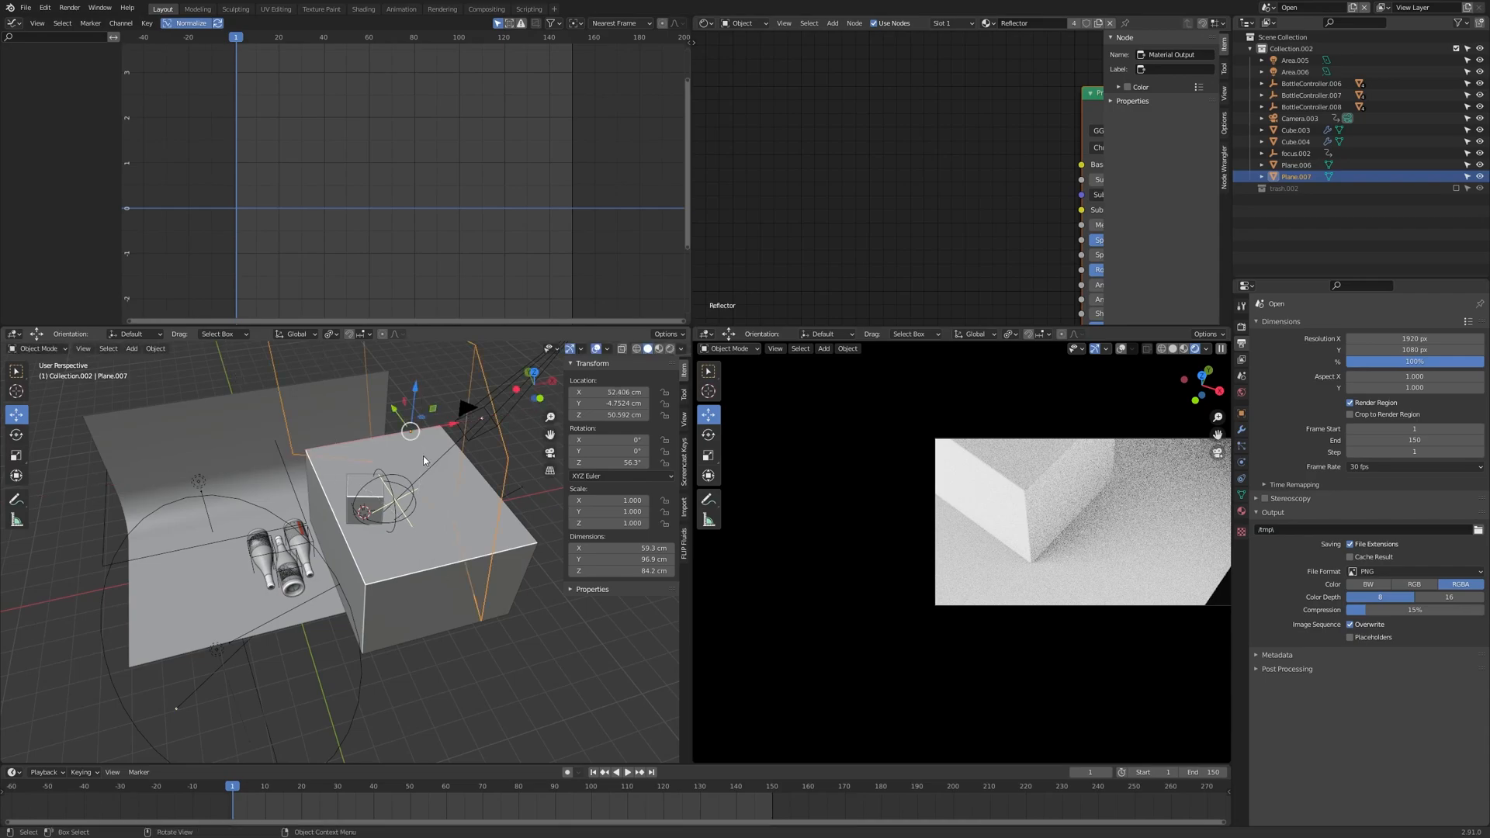
shift+middle_drag(1098, 562, 1030, 576)
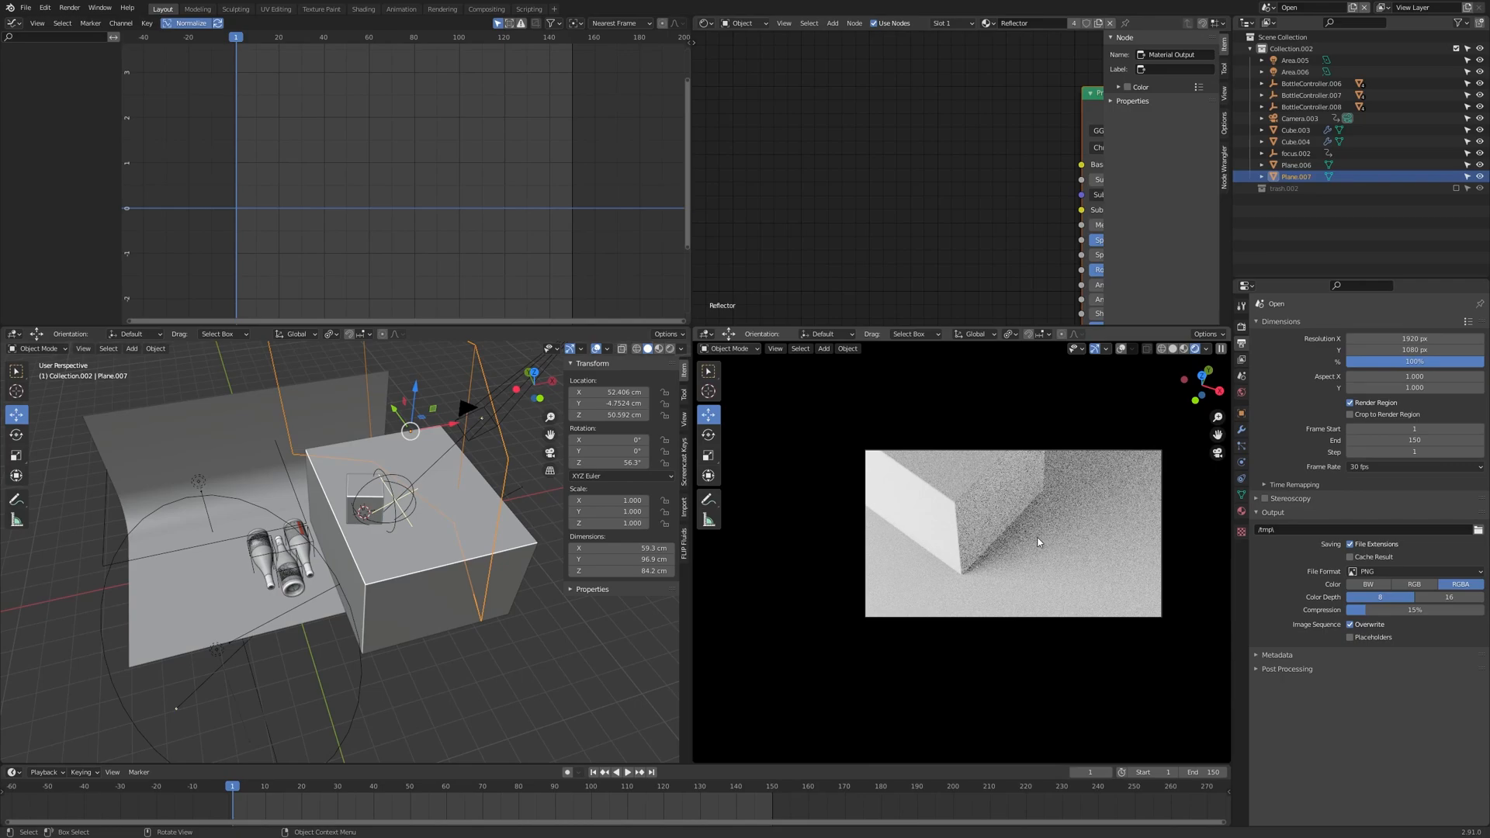
- Switch to File Explorer, open the open2 folder inside 054_Wine > Frames, and browse its rendered PNG frames
key(alt+Tab)
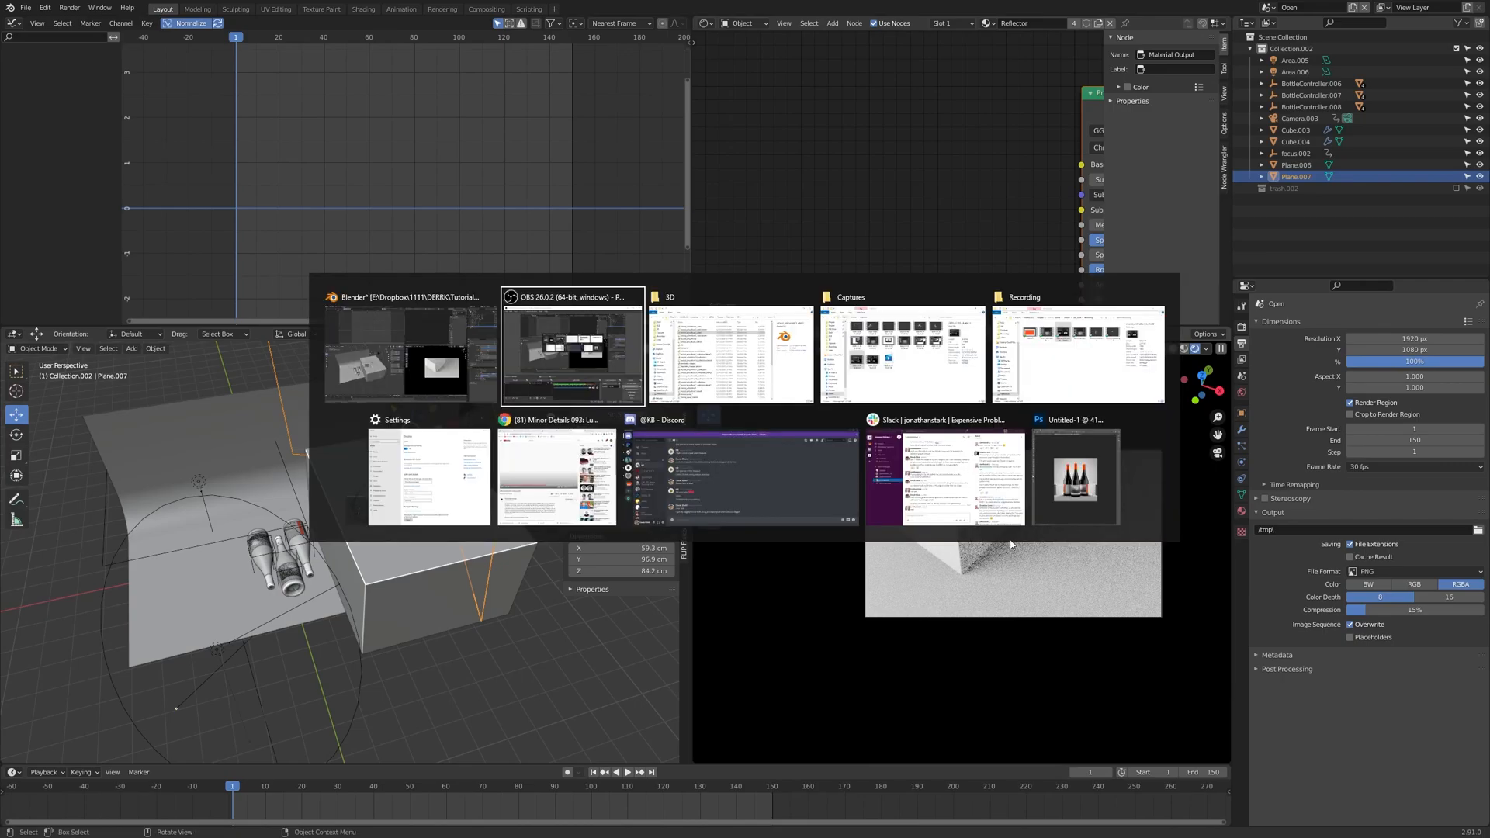
click(793, 325)
drag(390, 26, 750, 108)
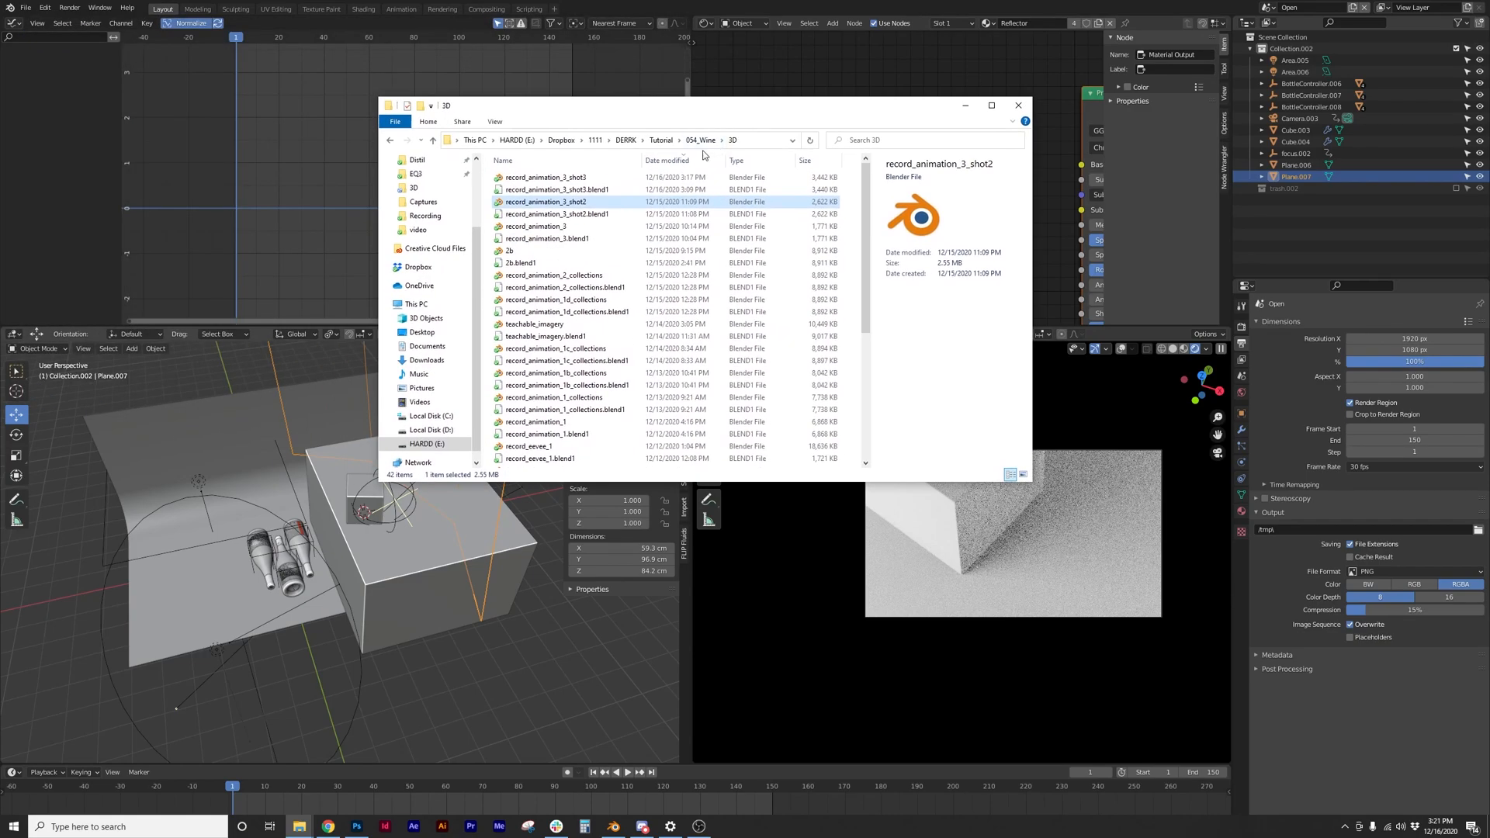
click(662, 140)
double_click(535, 177)
double_click(554, 191)
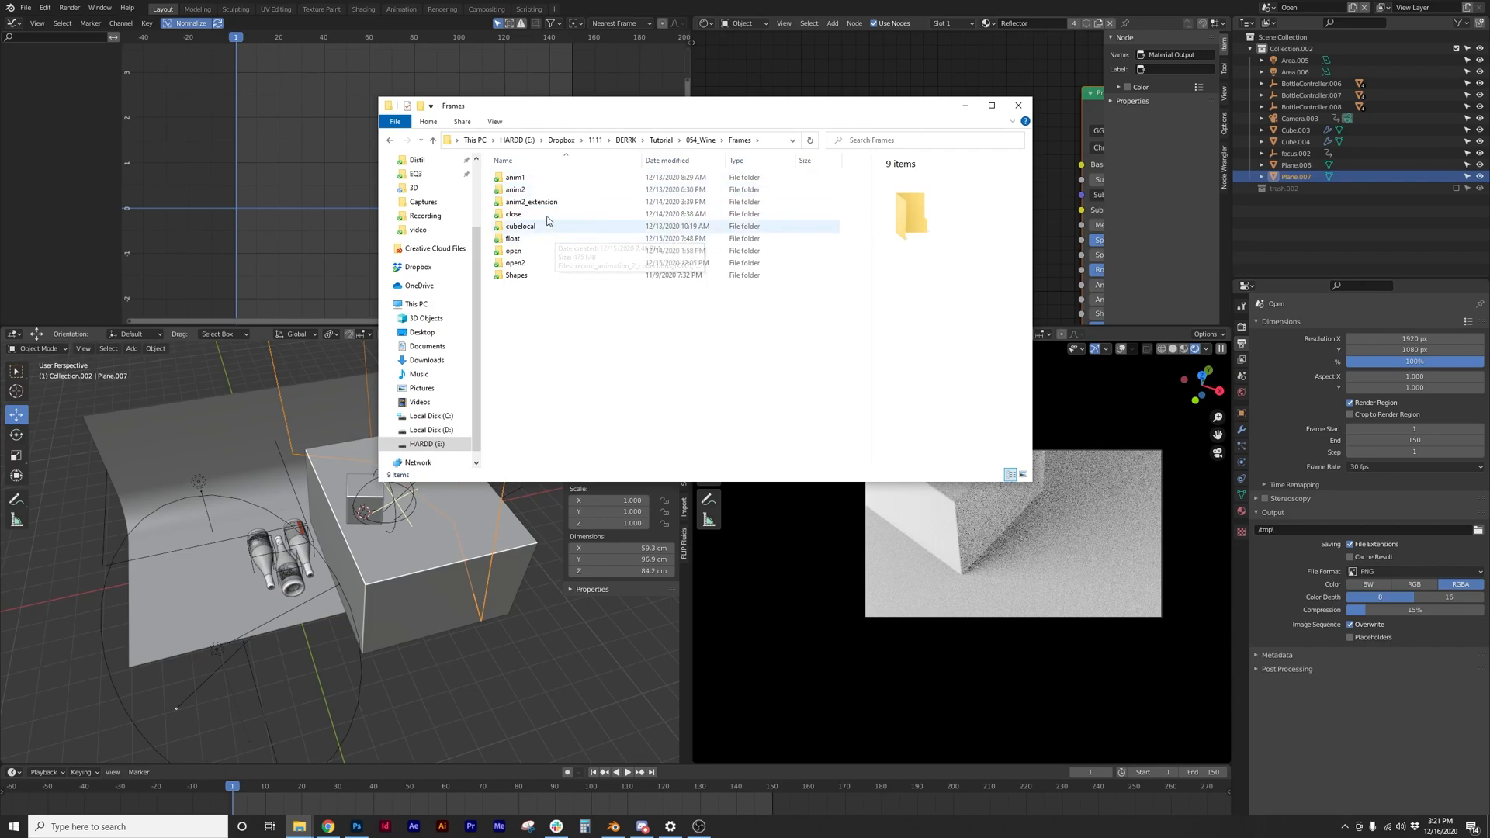
double_click(515, 263)
scroll(640, 236, down, 8)
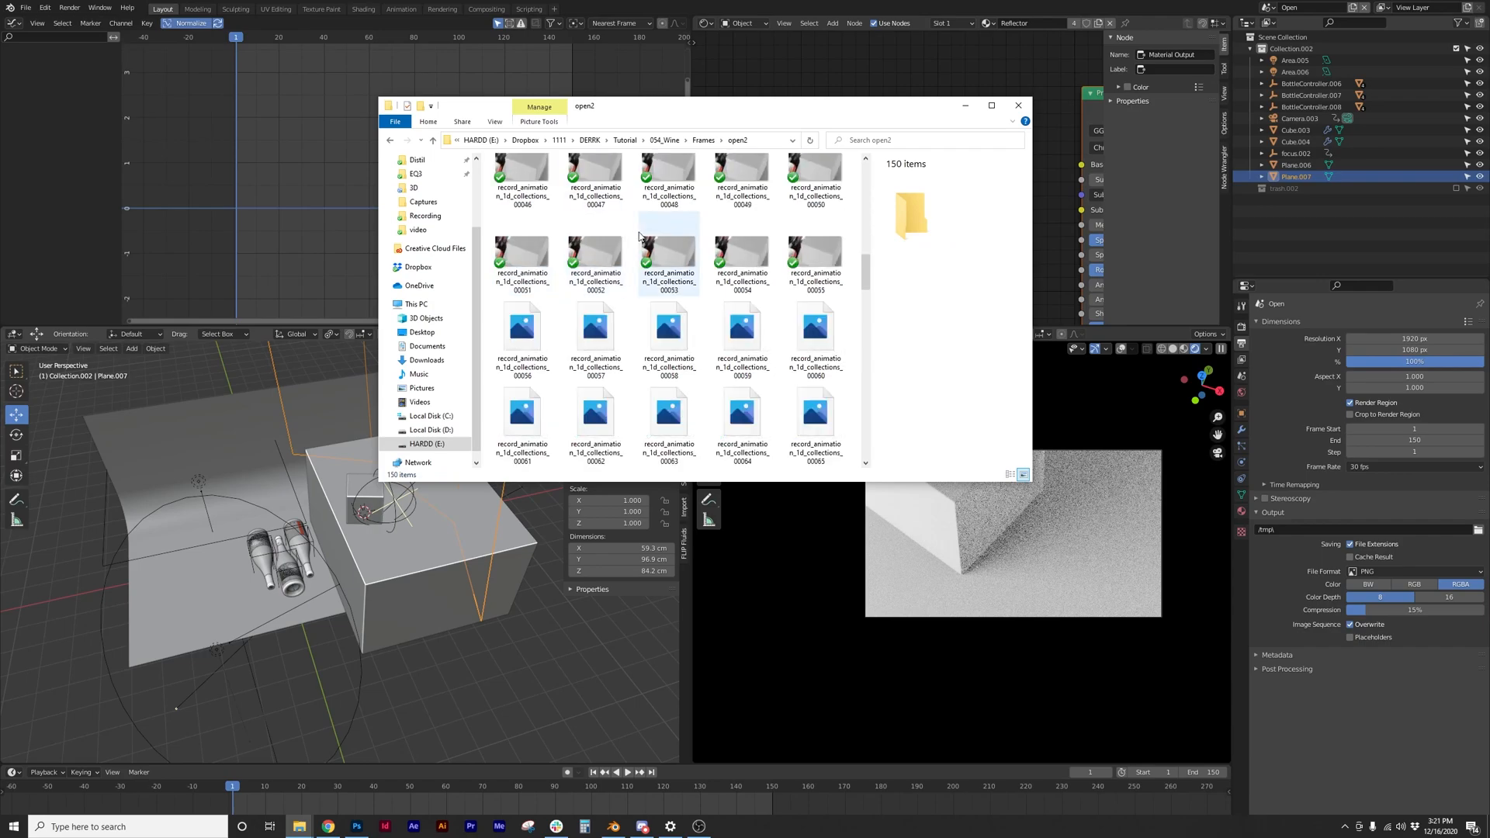
scroll(691, 309, up, 8)
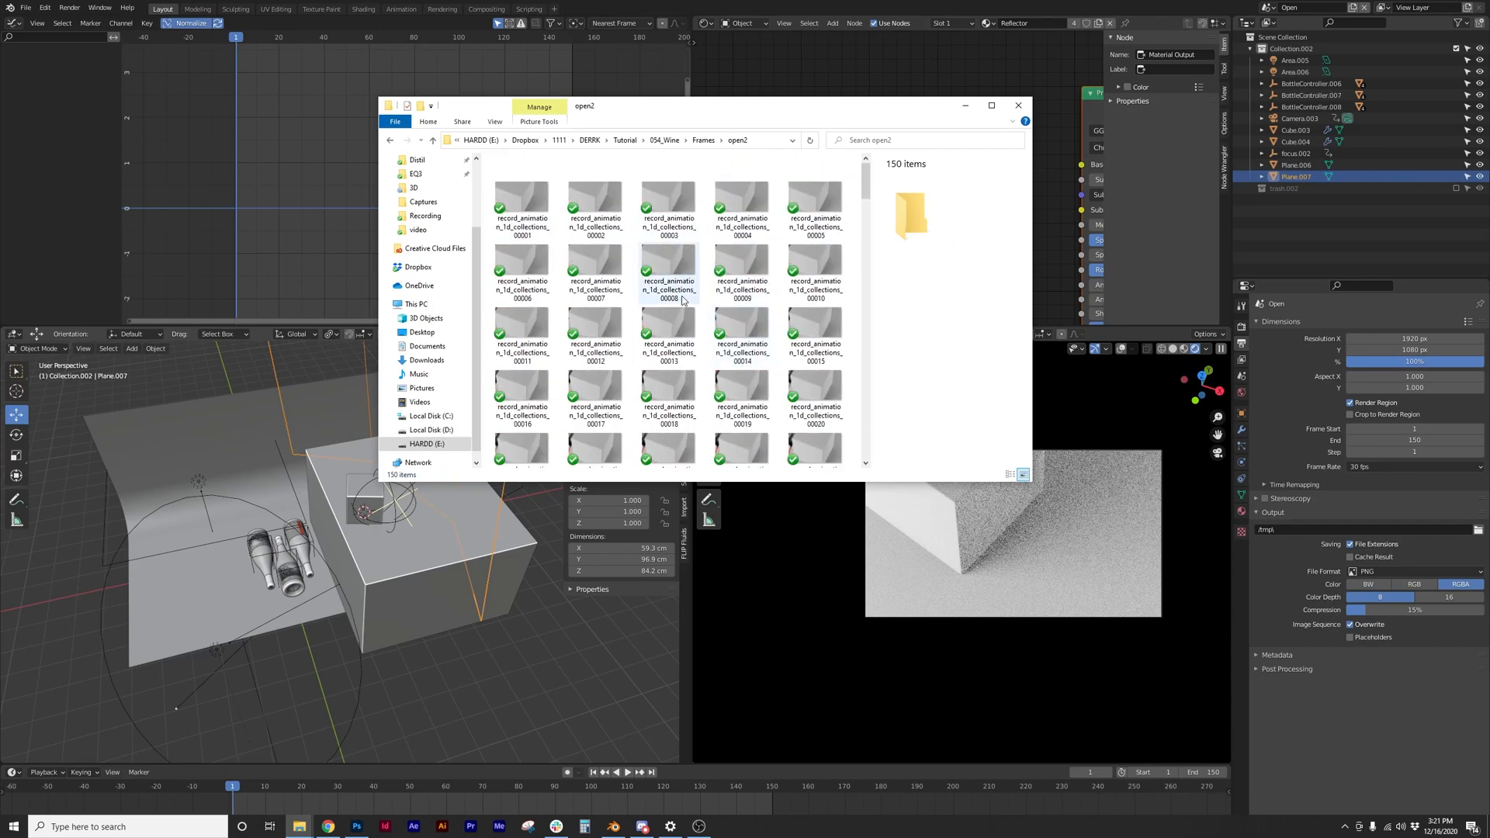
scroll(588, 258, down, 15)
scroll(575, 241, up, 15)
- Open the first rendered frame in the photo viewer, step through the sequence to frame 00024, and close the viewer
click(542, 208)
double_click(542, 208)
key(Right)
key(Right)
key(Right)
key(Right)
key(Right)
key(Right)
key(Right)
key(Right)
key(Right)
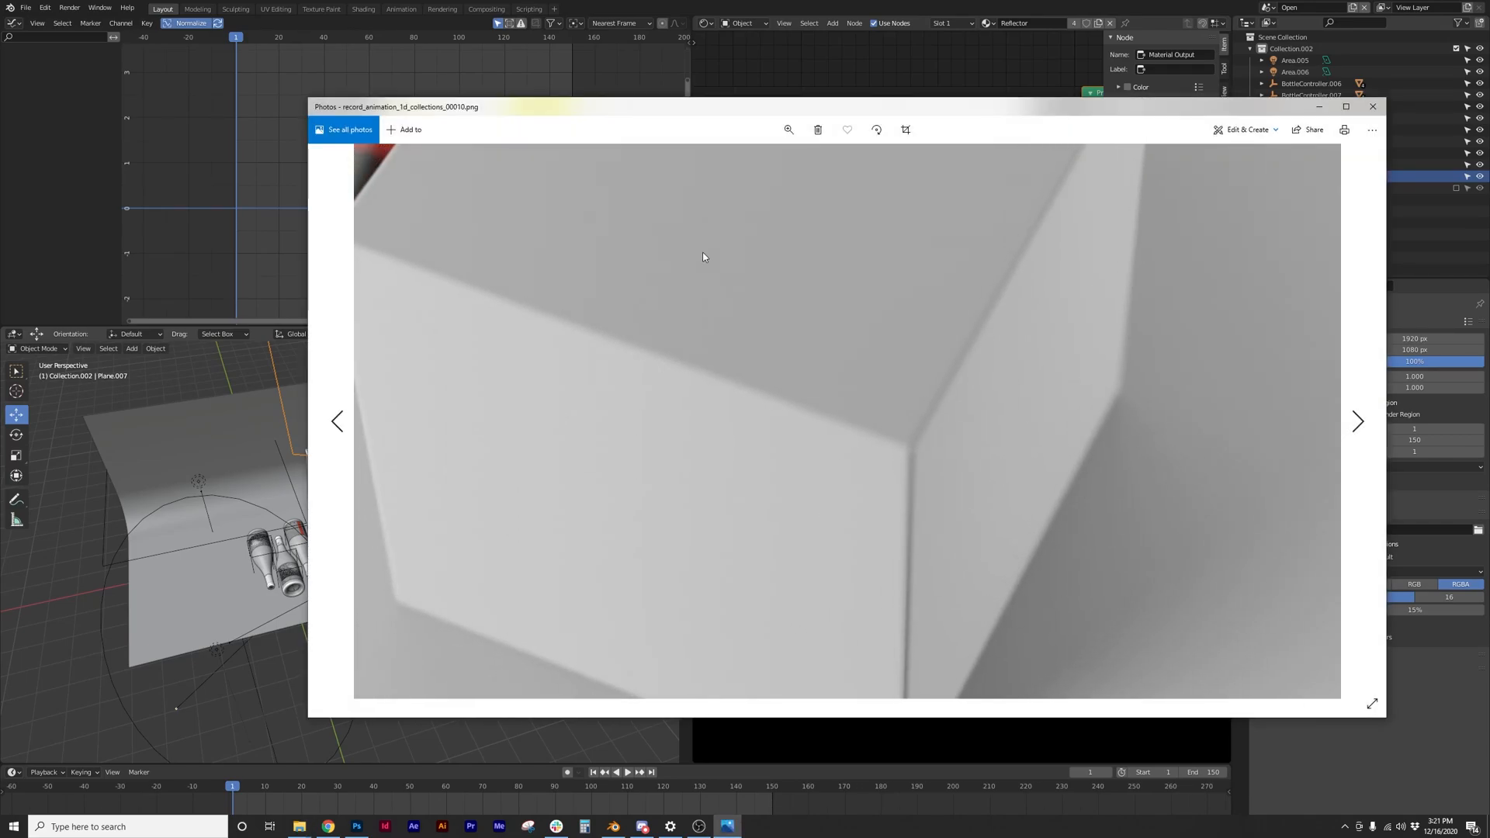
key(Right)
key(Right)
key(Right)
key(Right)
key(Right)
key(Right)
key(Right)
key(Right)
key(Right)
key(Right)
key(Right)
key(Right)
key(Right)
key(Right)
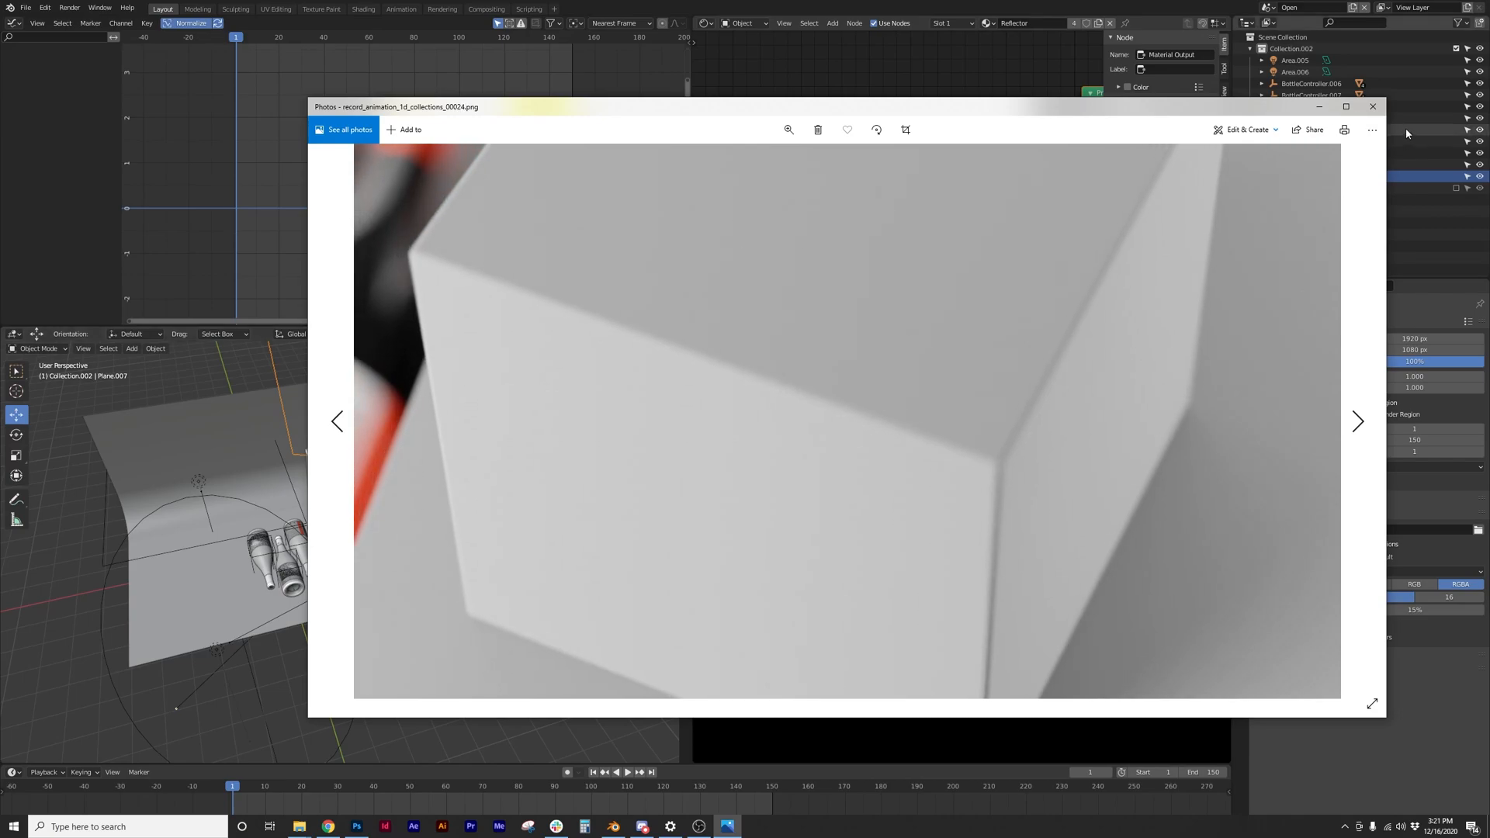
click(1373, 106)
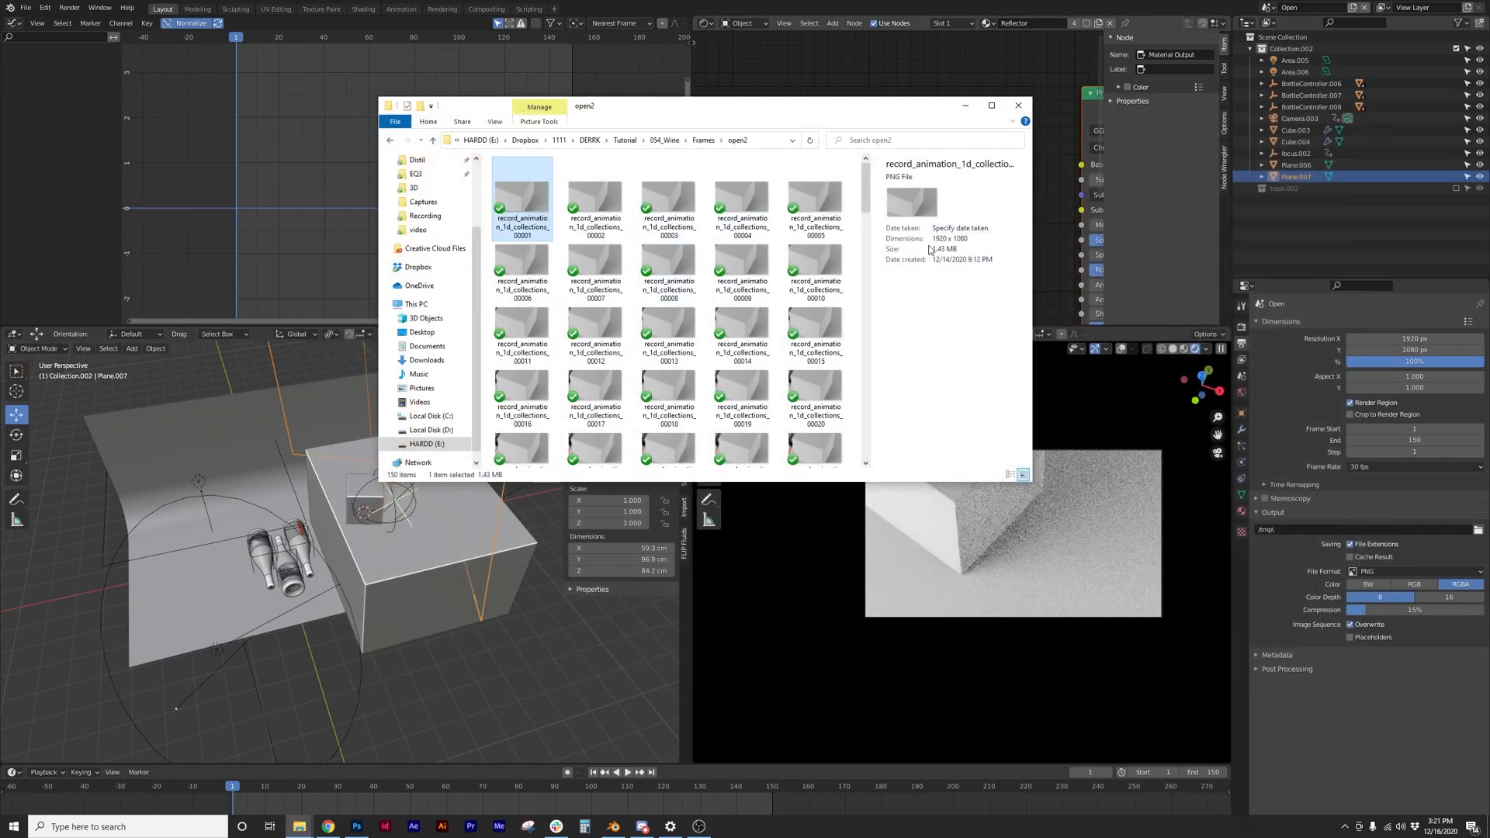
- Compare the file size and creation time of early and late frames in the open2 folder
click(791, 267)
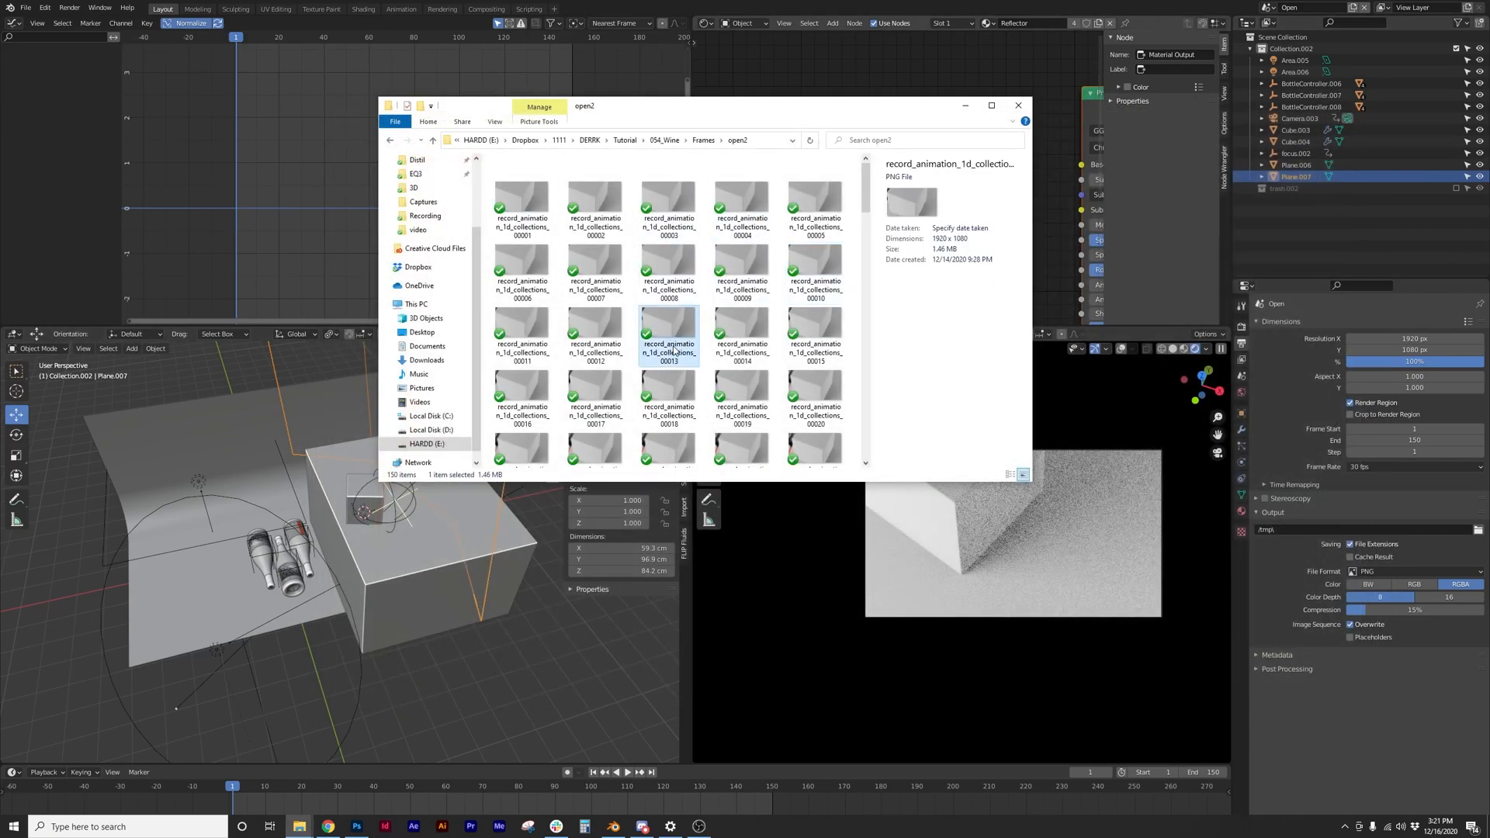
click(813, 392)
scroll(573, 277, down, 20)
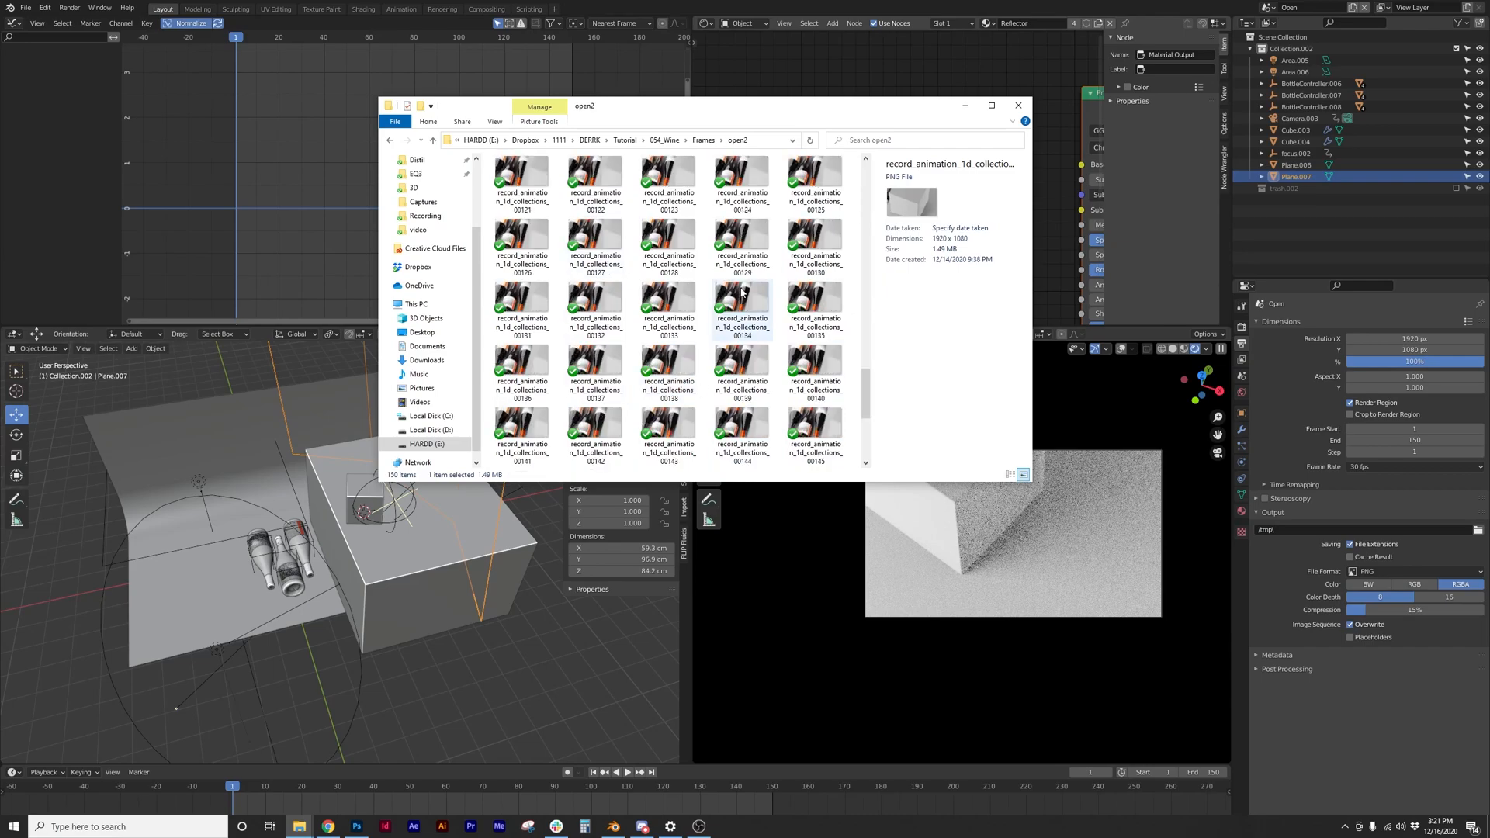
click(752, 368)
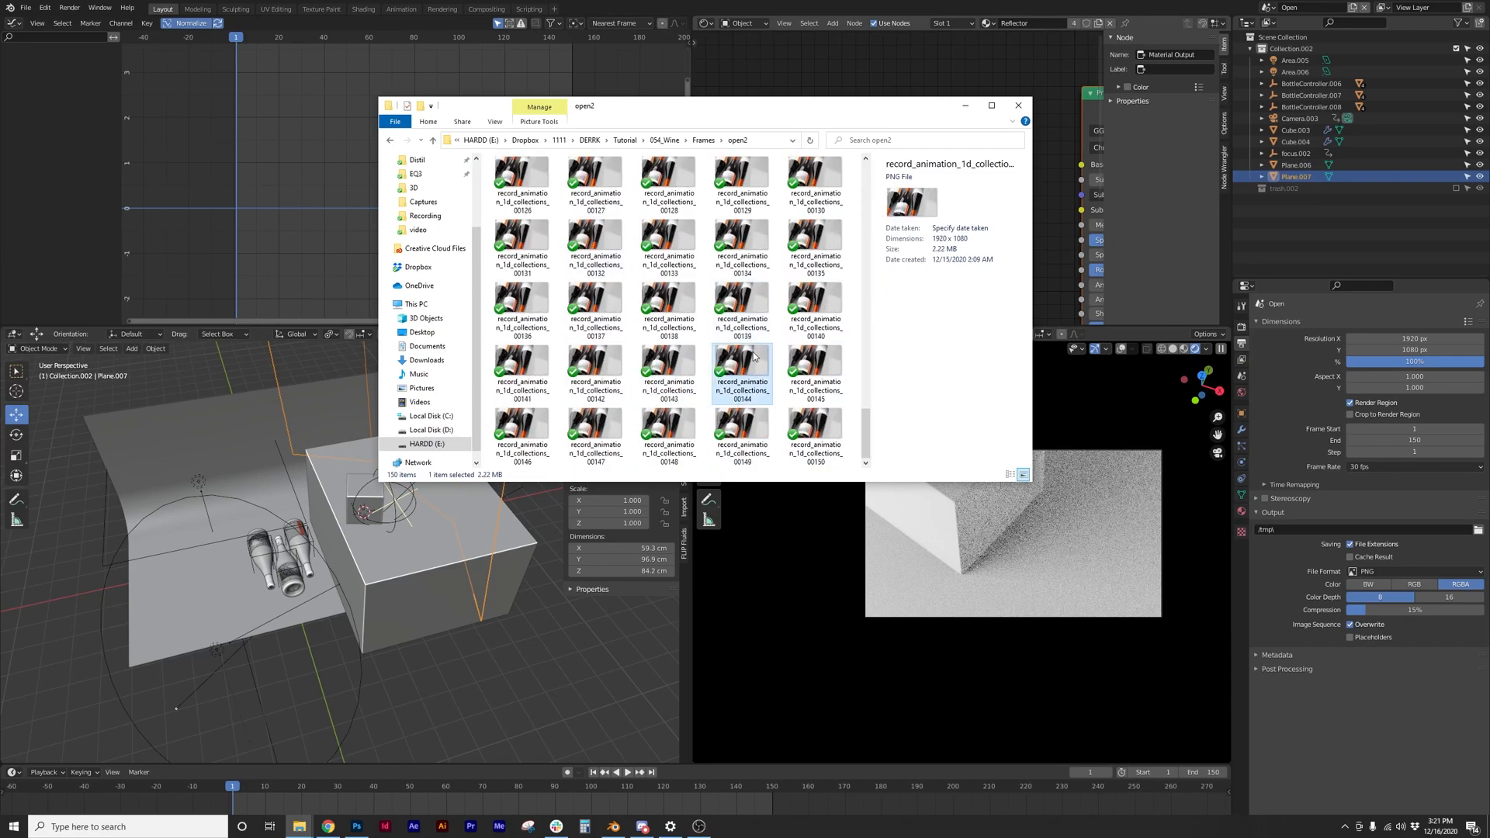
key(Down)
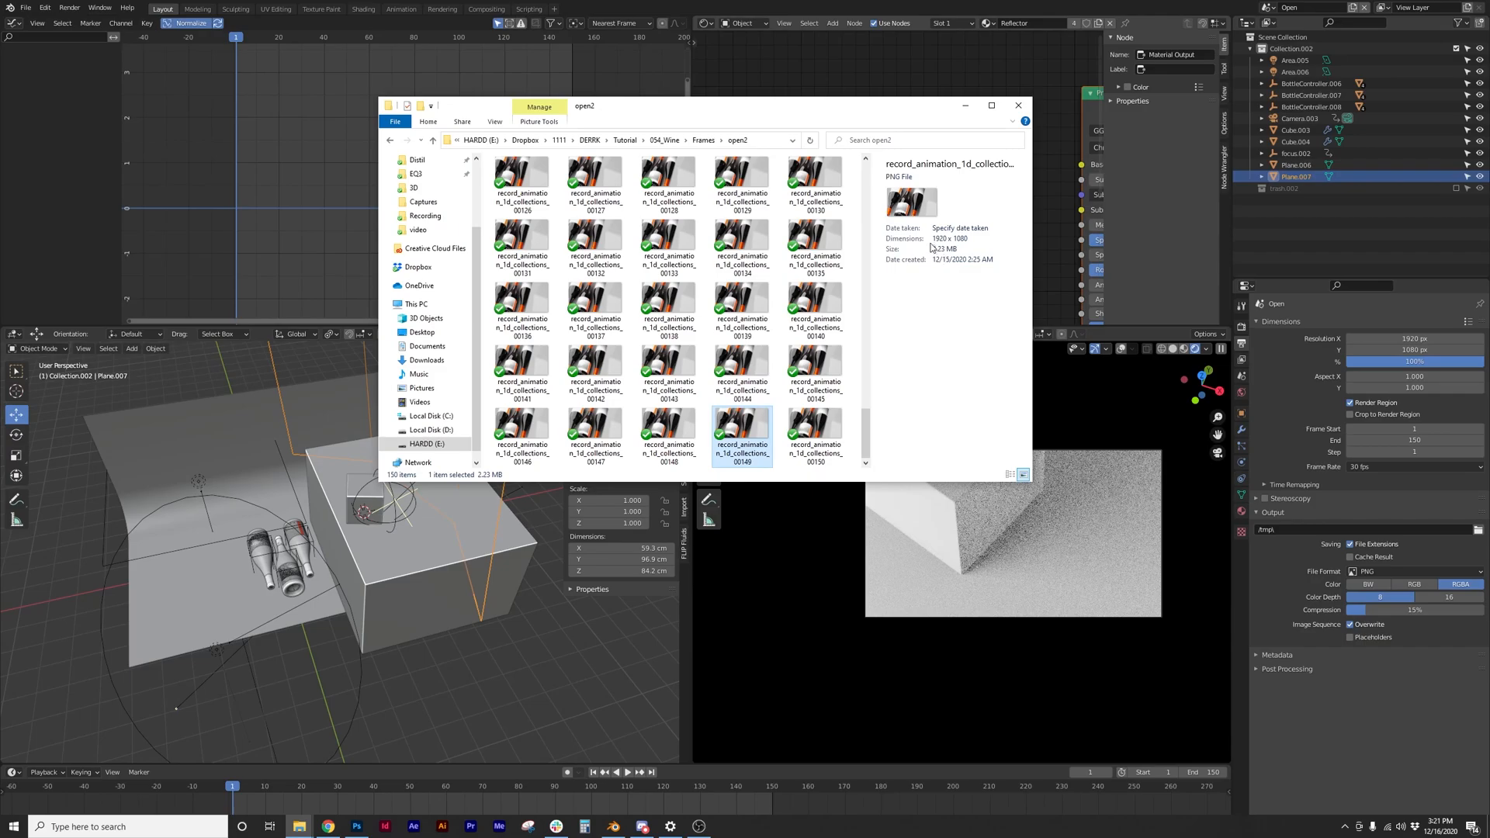
click(752, 365)
scroll(697, 348, up, 15)
scroll(697, 349, up, 6)
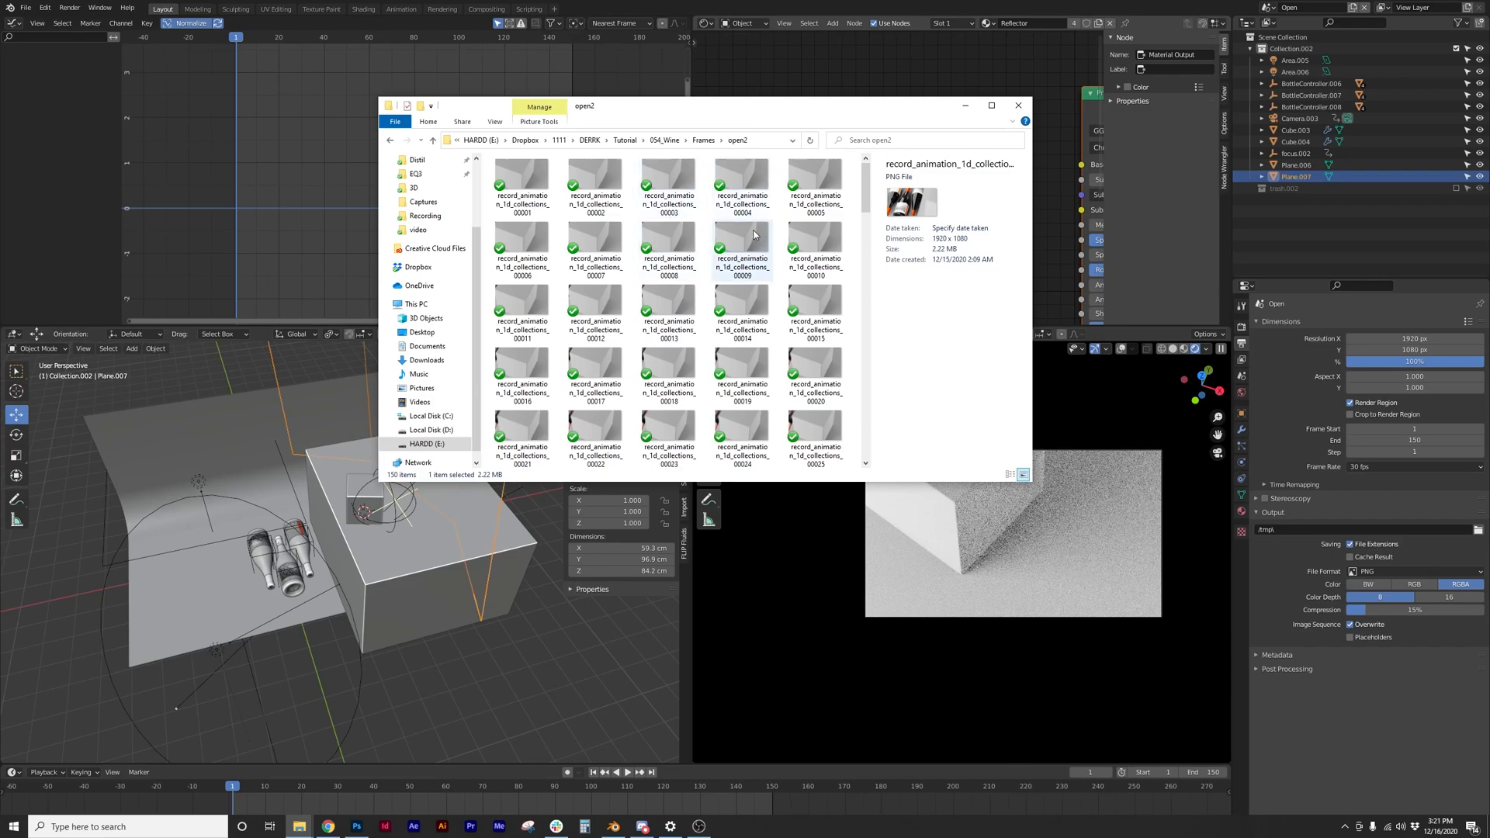
- Switch back to Blender and start a new General file without saving the wine scene
click(770, 54)
click(24, 8)
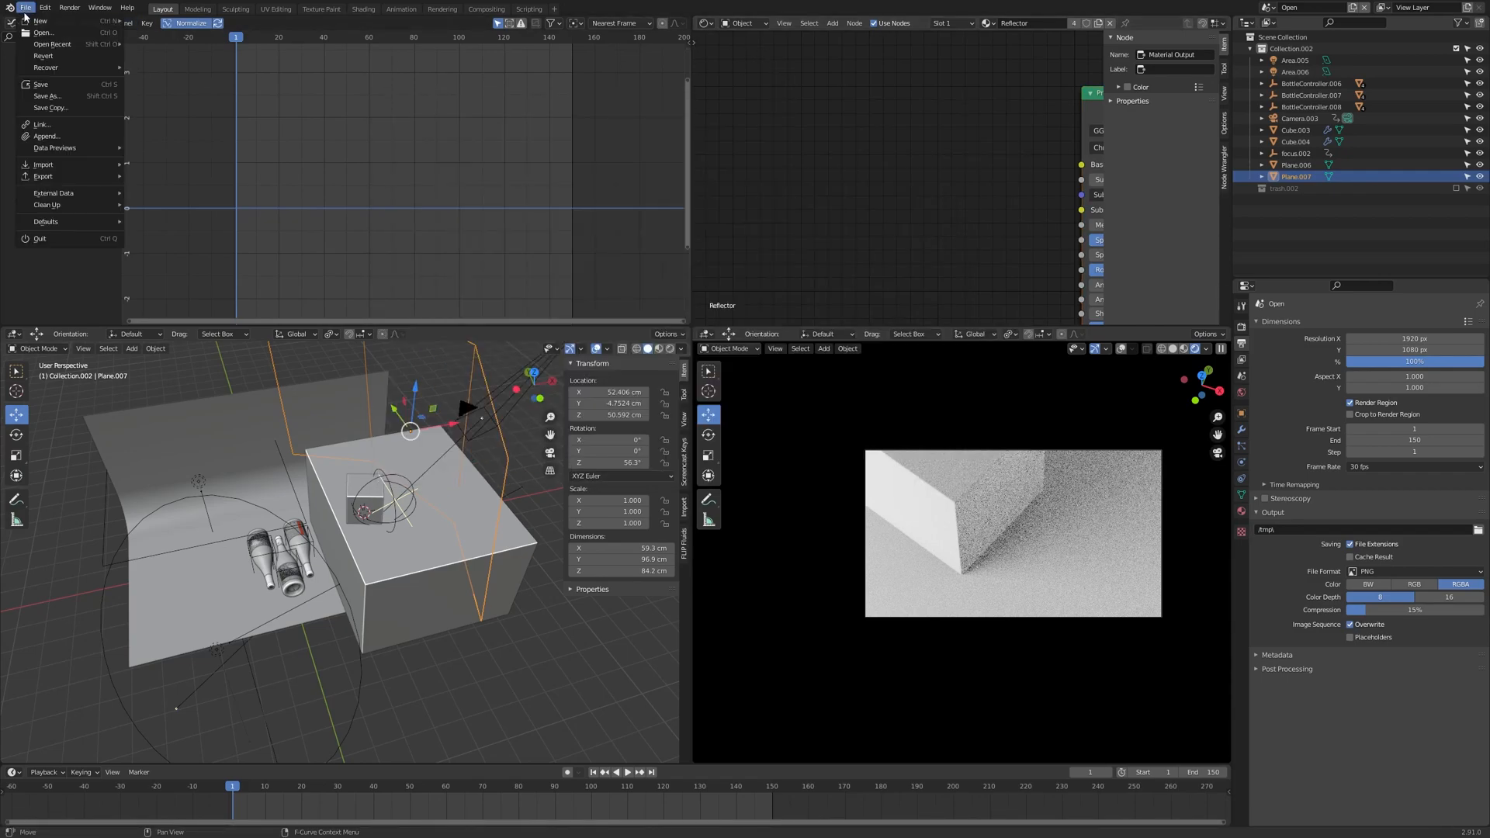
mouse_move(34, 23)
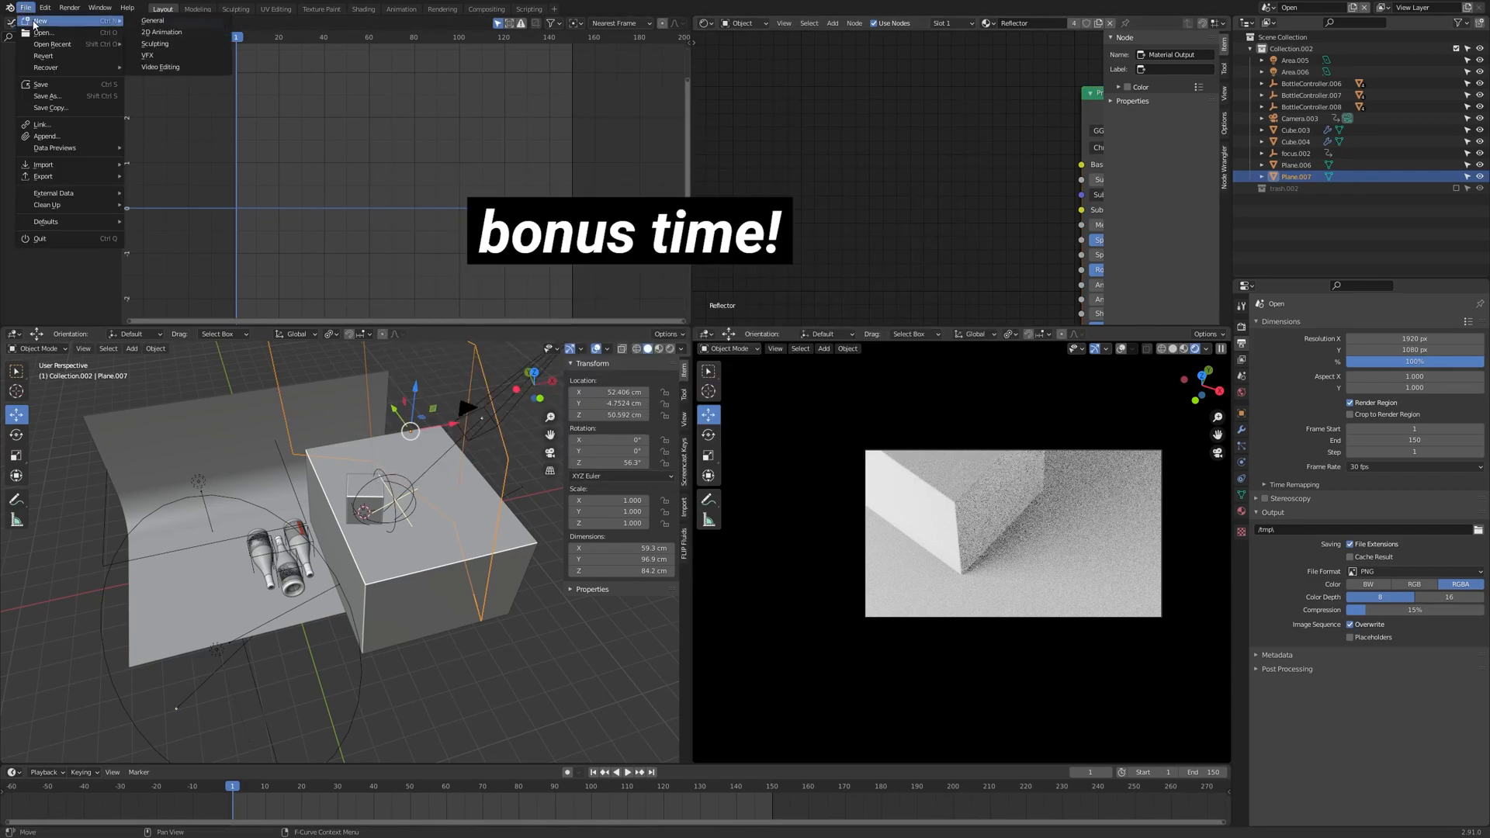
click(155, 20)
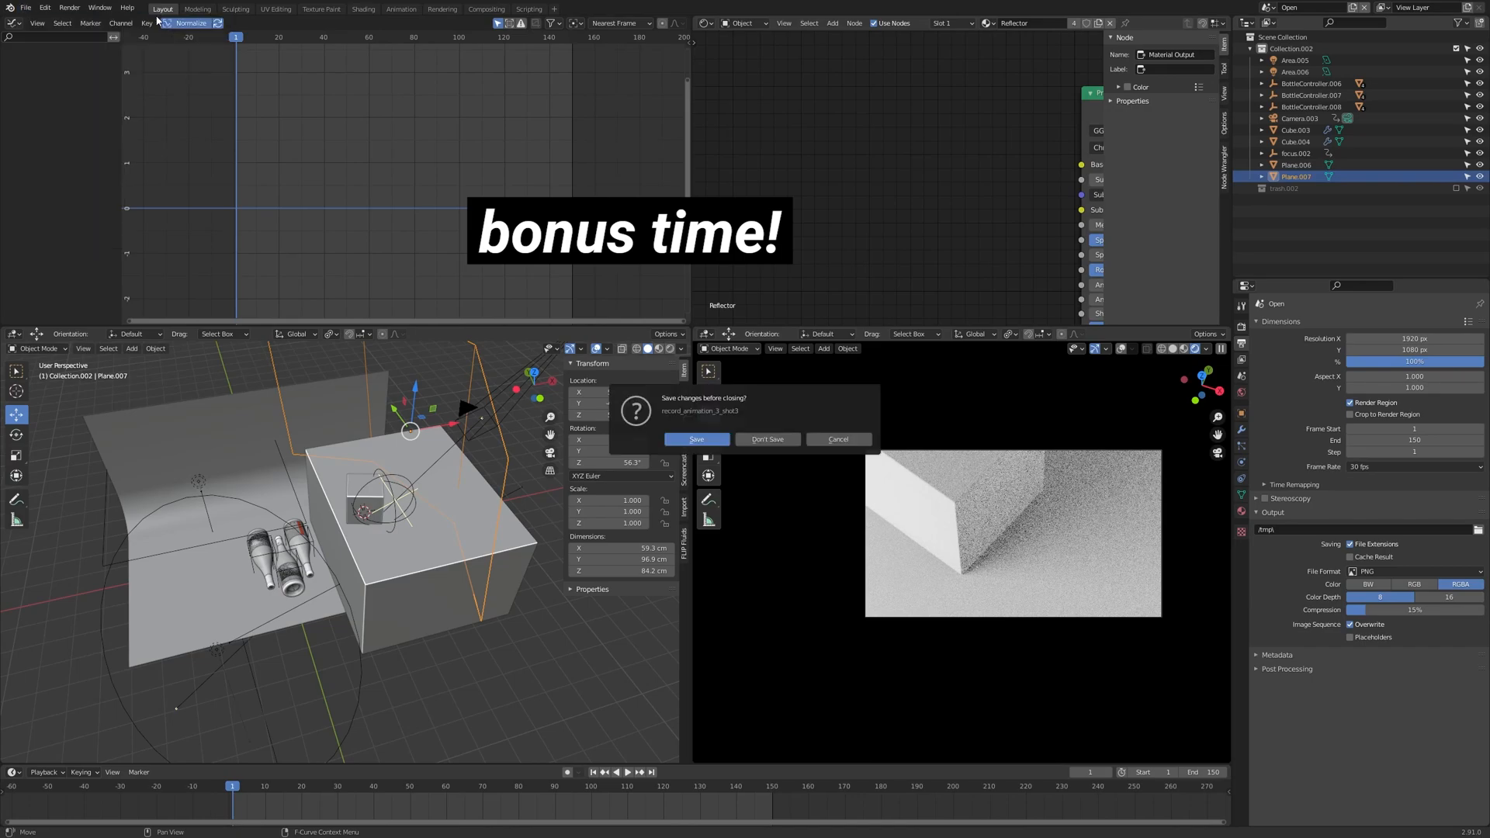
click(769, 440)
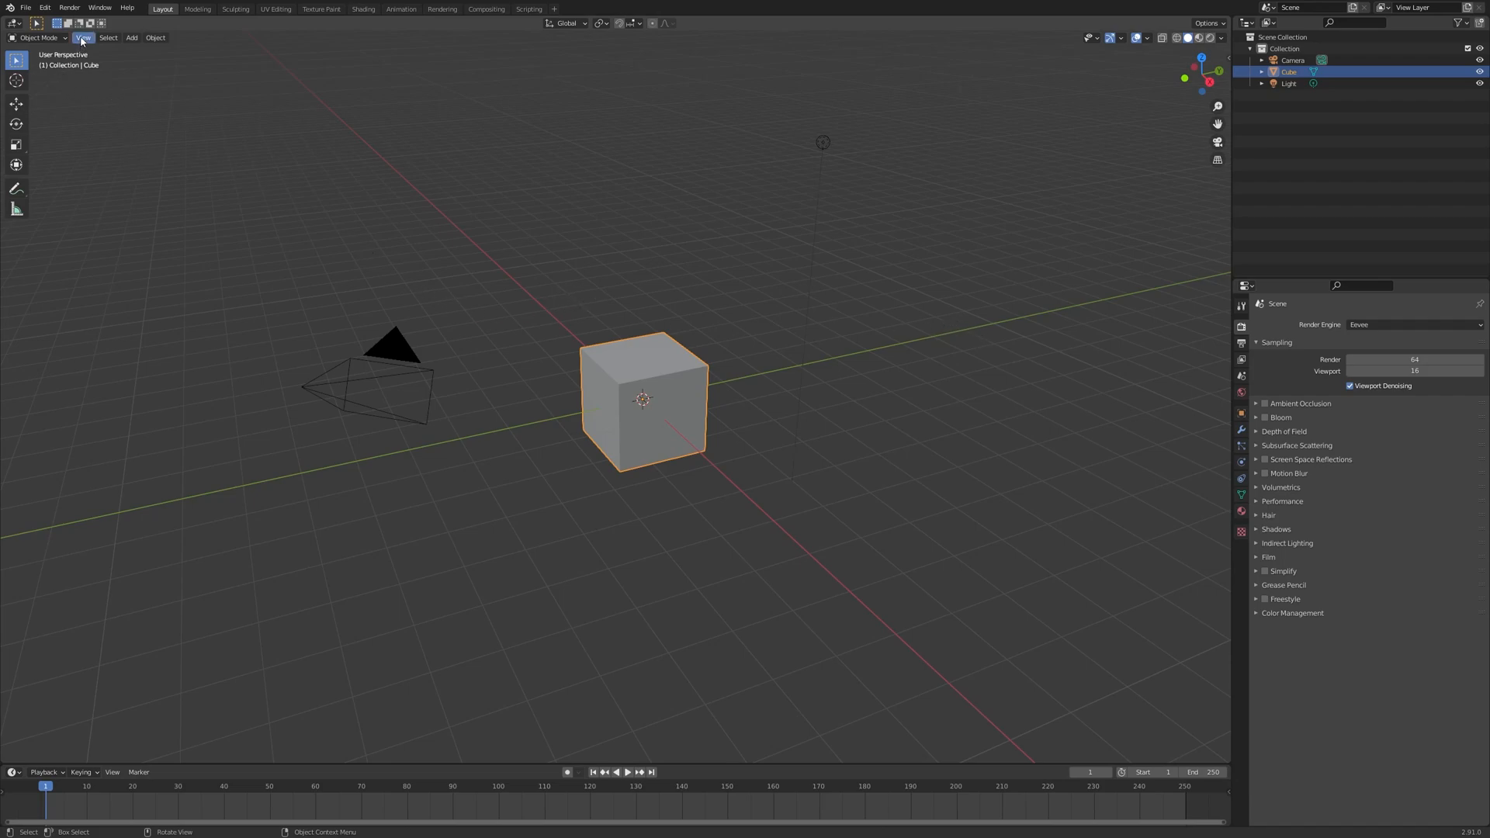
- Create a new file from the Video Editing template
click(26, 9)
mouse_move(85, 22)
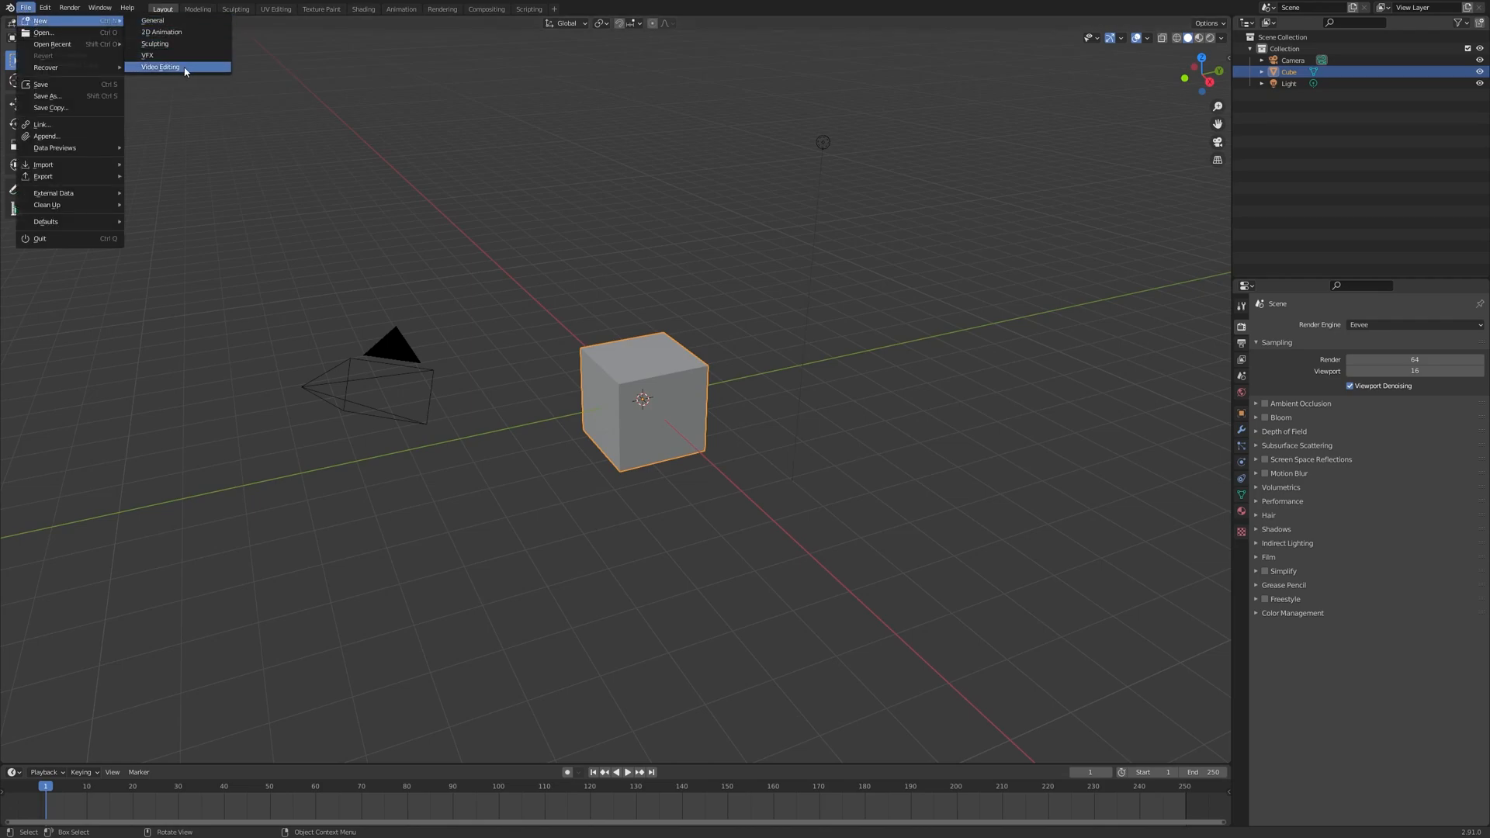
key(Return)
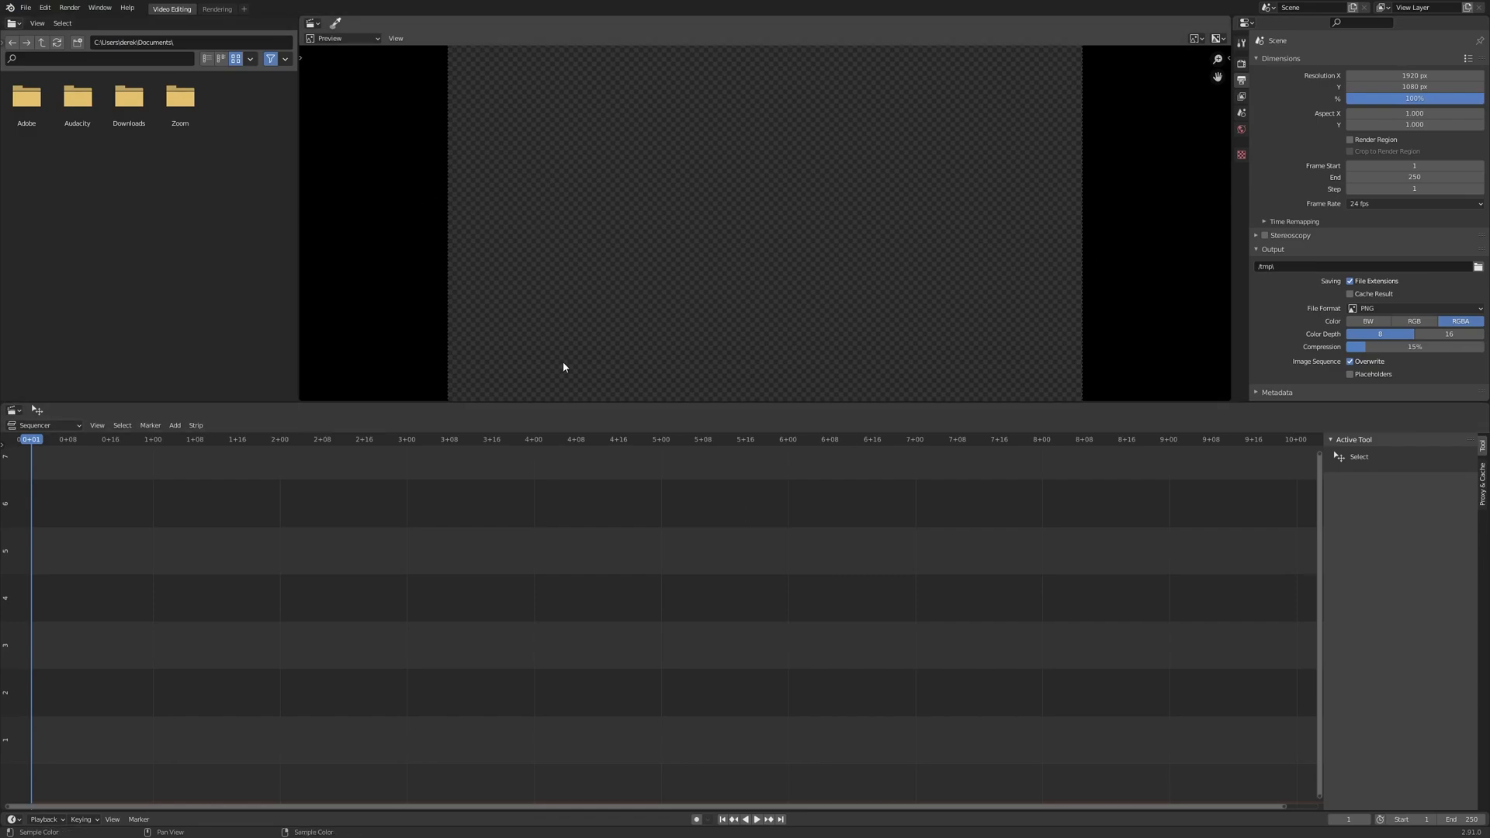
- Set the project's output frame rate to 30 fps
mouse_move(1415, 75)
mouse_down()
mouse_move(1374, 75)
mouse_move(1482, 76)
mouse_move(900, 76)
mouse_move(1428, 75)
mouse_up()
click(1395, 204)
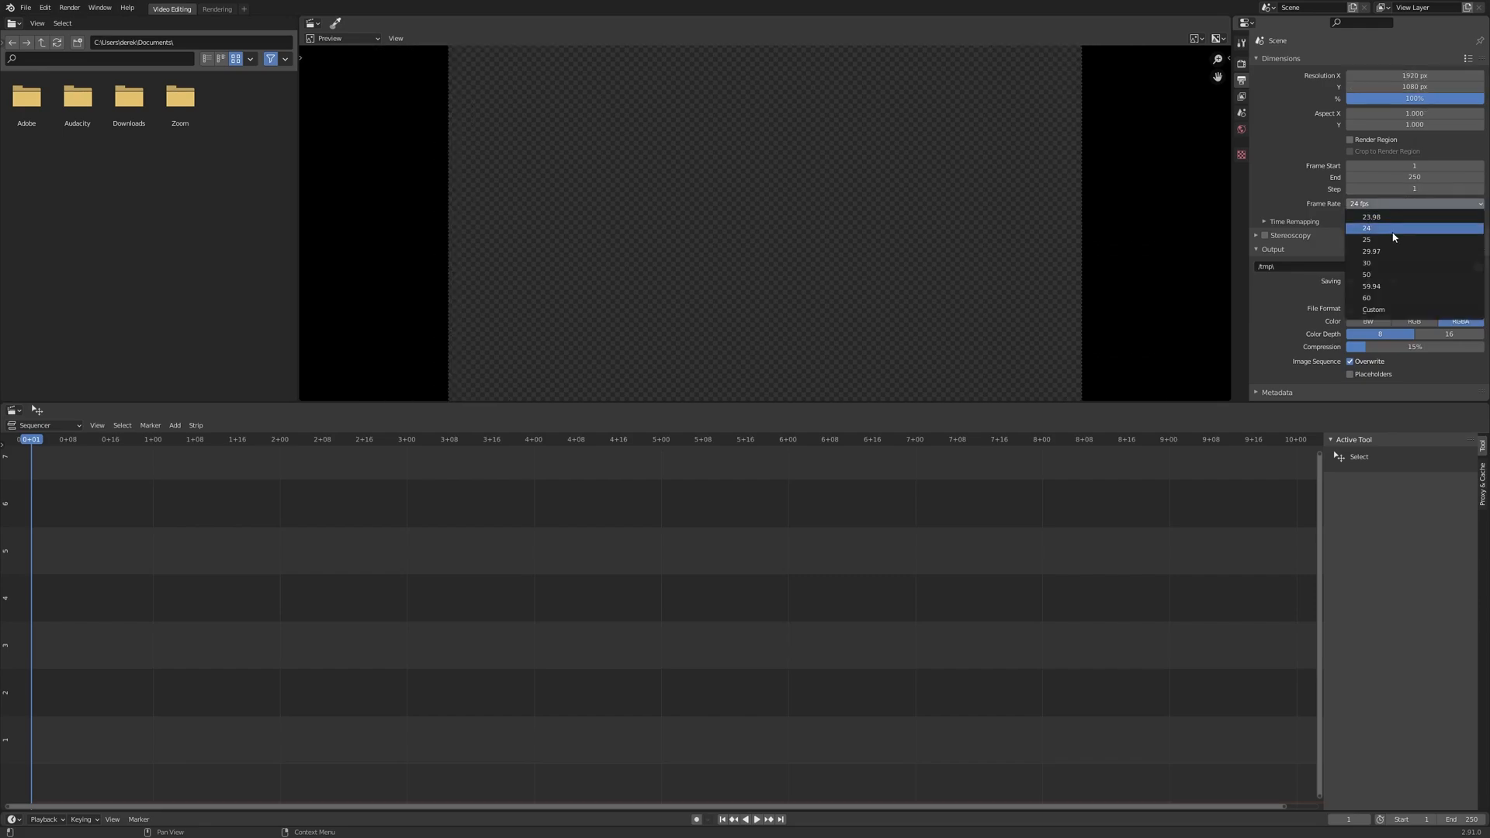
click(1393, 264)
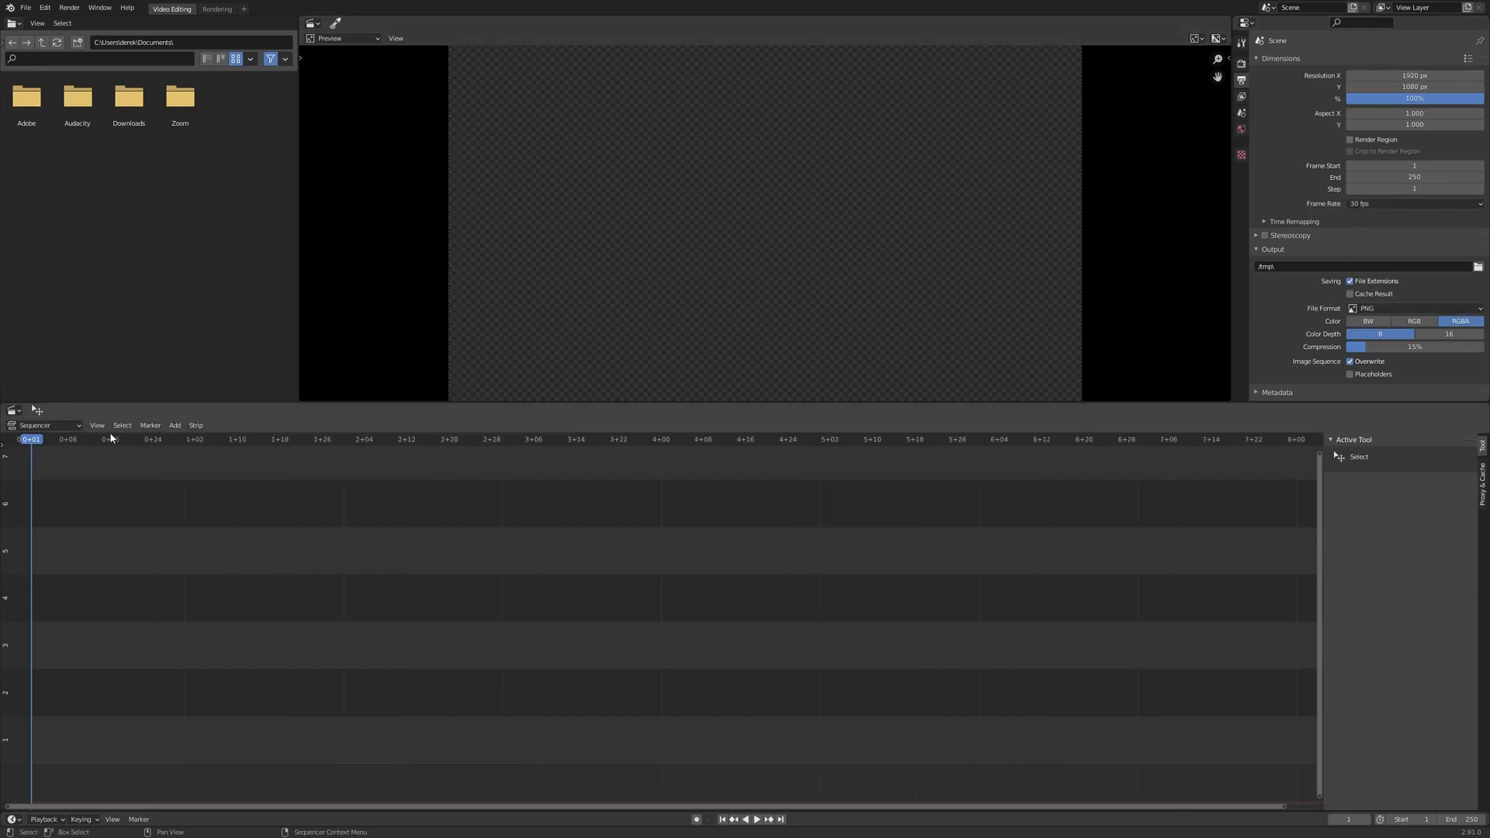
- Add all frames from the open2 folder in 054_Wine\Frames to the sequencer as an image strip
click(176, 427)
click(210, 503)
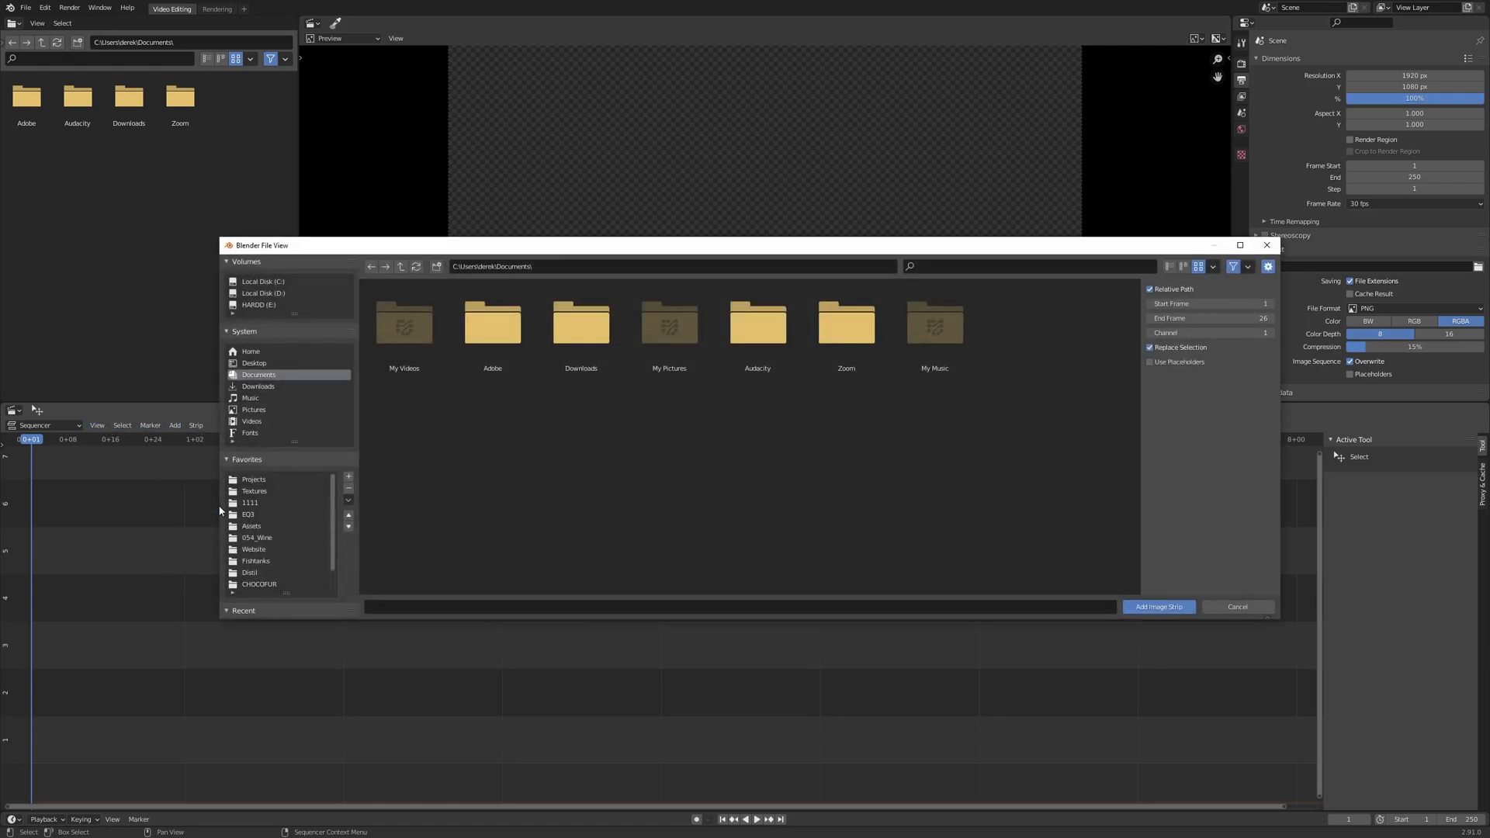
click(256, 538)
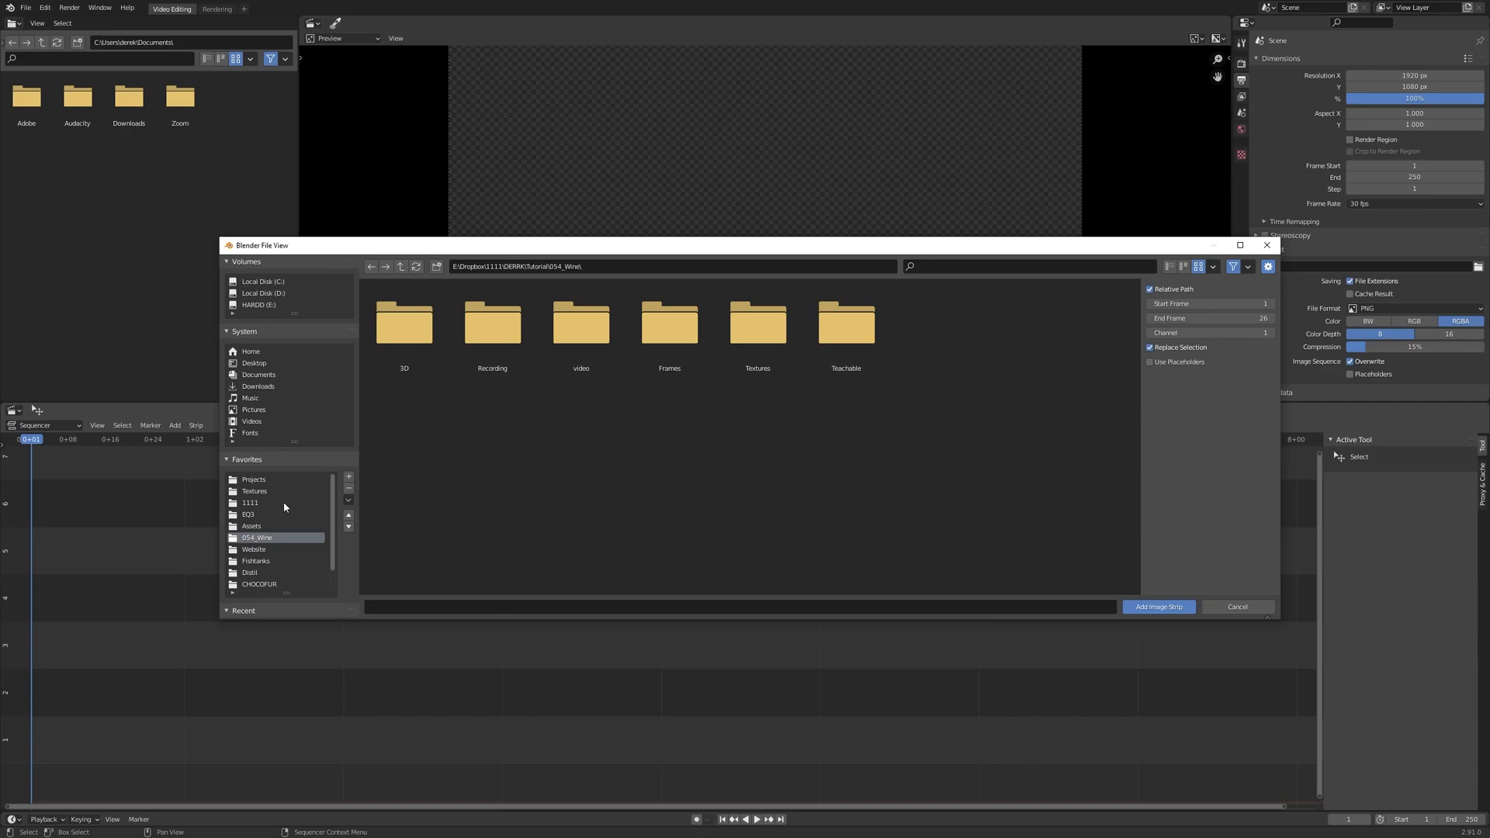
double_click(670, 353)
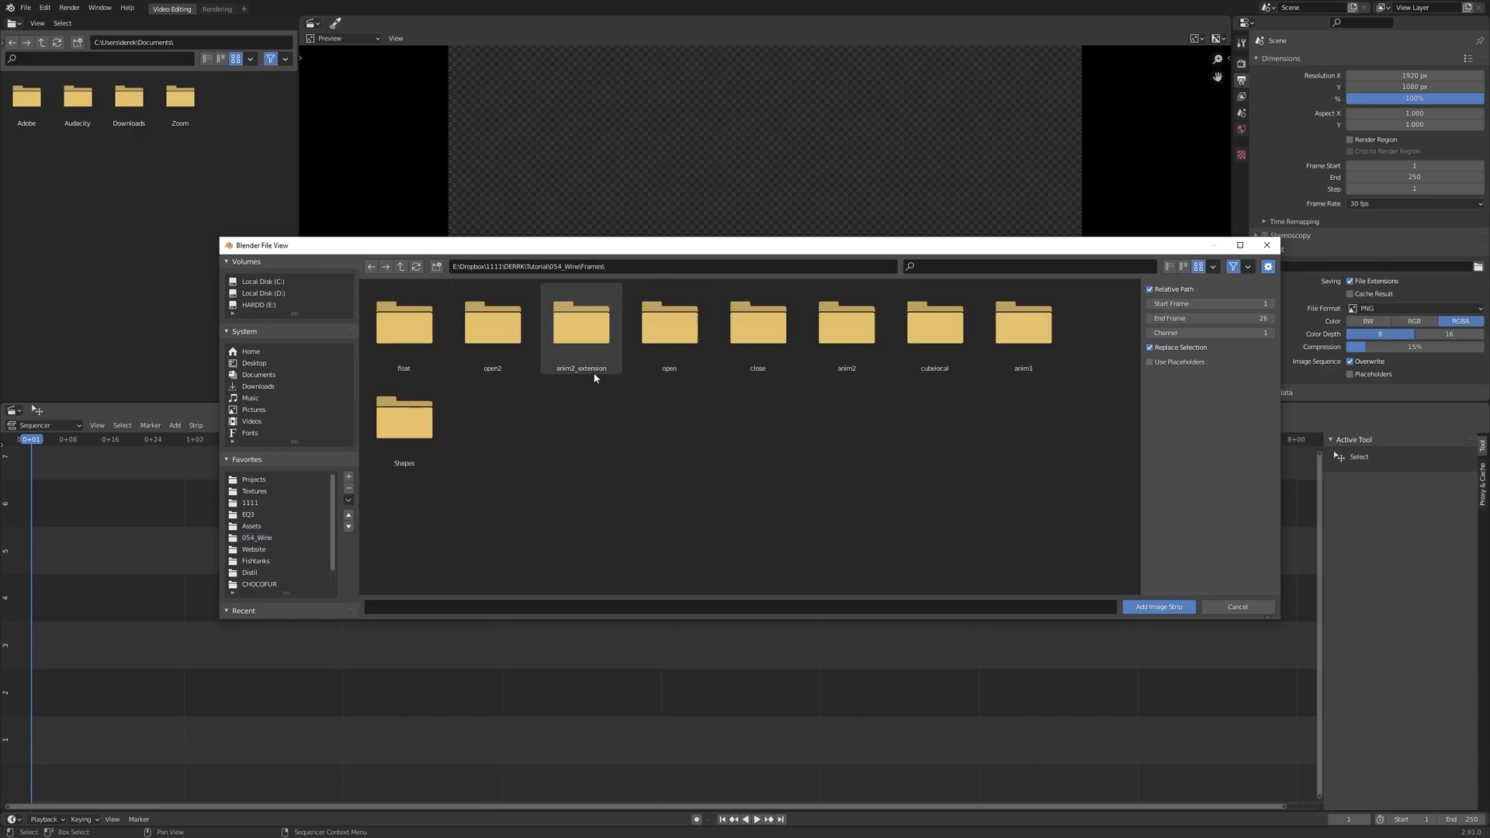
double_click(494, 338)
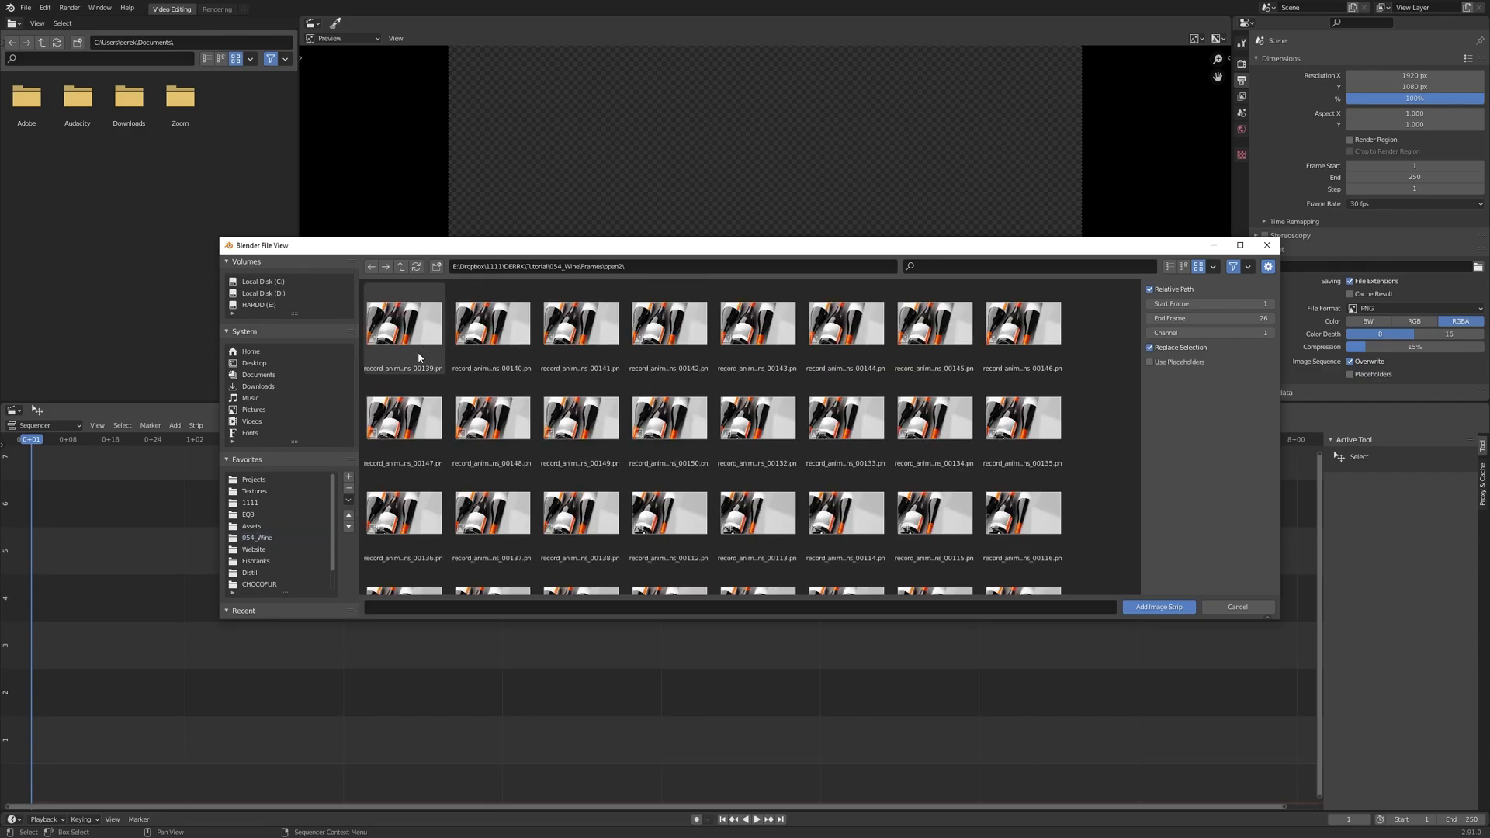
scroll(885, 388, down, 1)
scroll(804, 429, up, 1)
key(a)
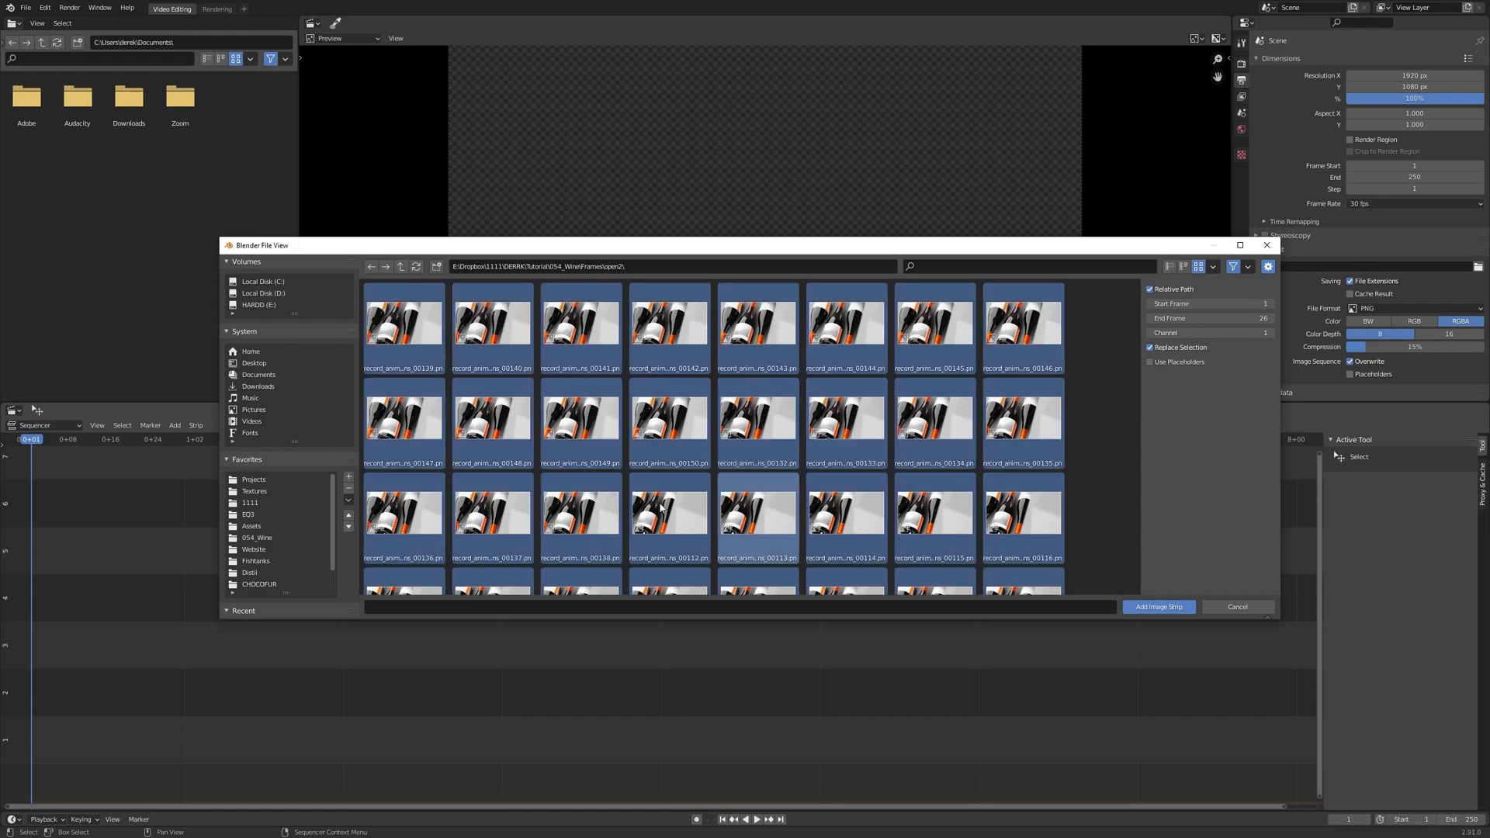
click(1159, 607)
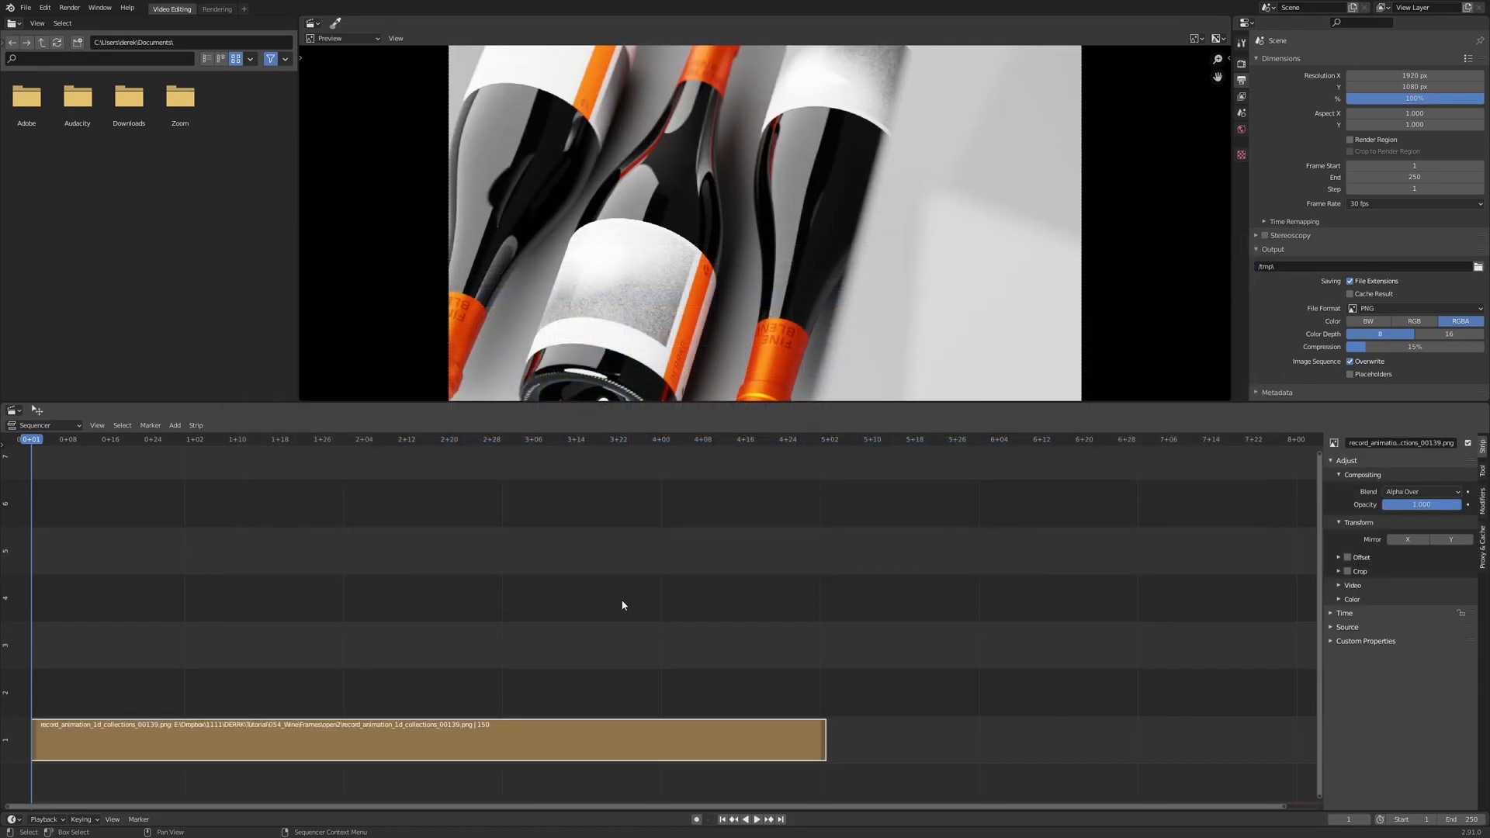
- Play and scrub the imported image strip to check its frame order, and delete the strip
key(space)
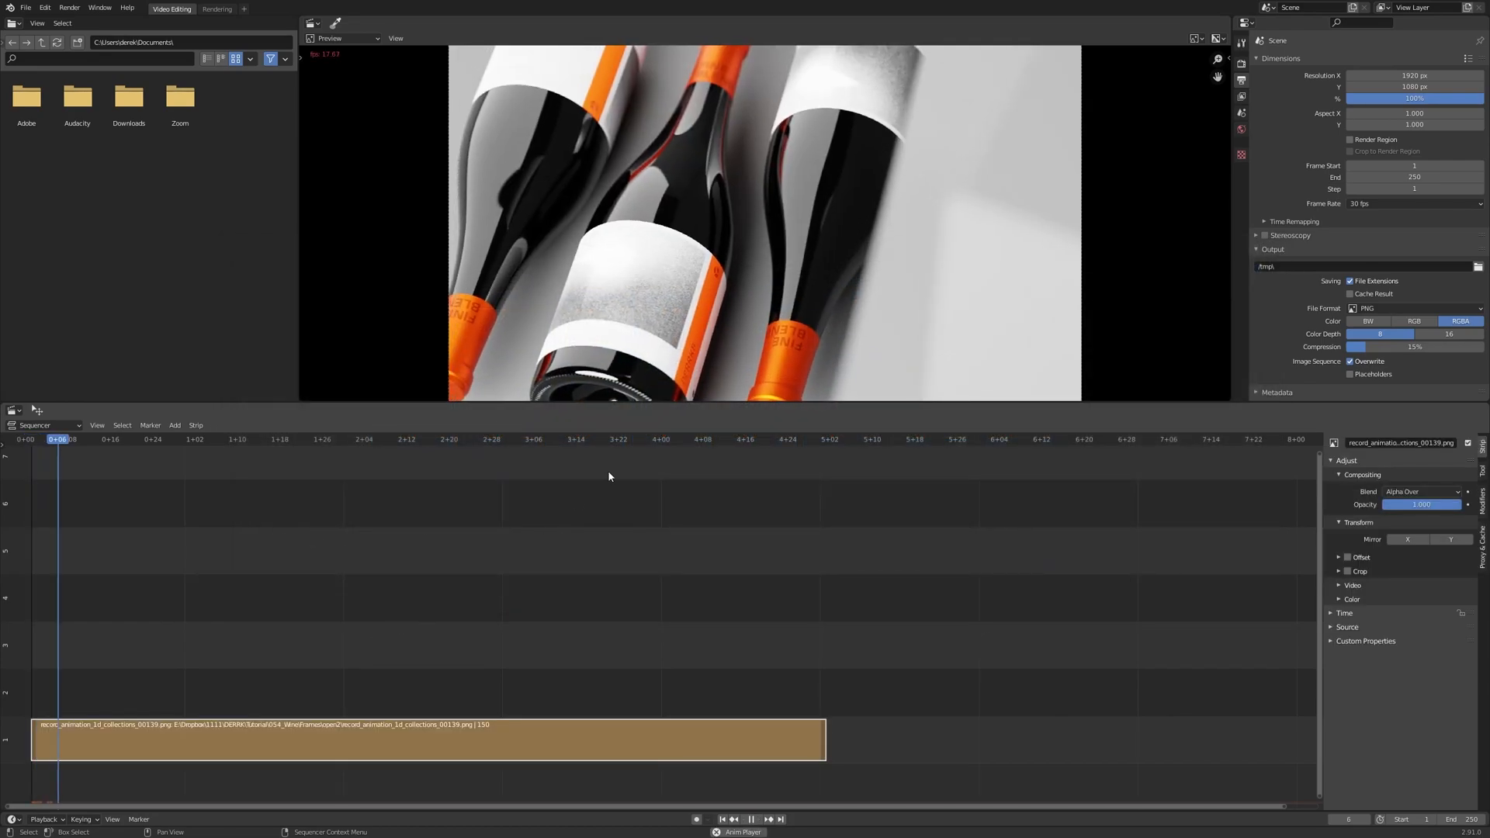
scroll(846, 295, down, 2)
mouse_move(826, 300)
middle_down()
mouse_move(768, 288)
mouse_move(811, 299)
middle_up()
scroll(781, 290, down, 2)
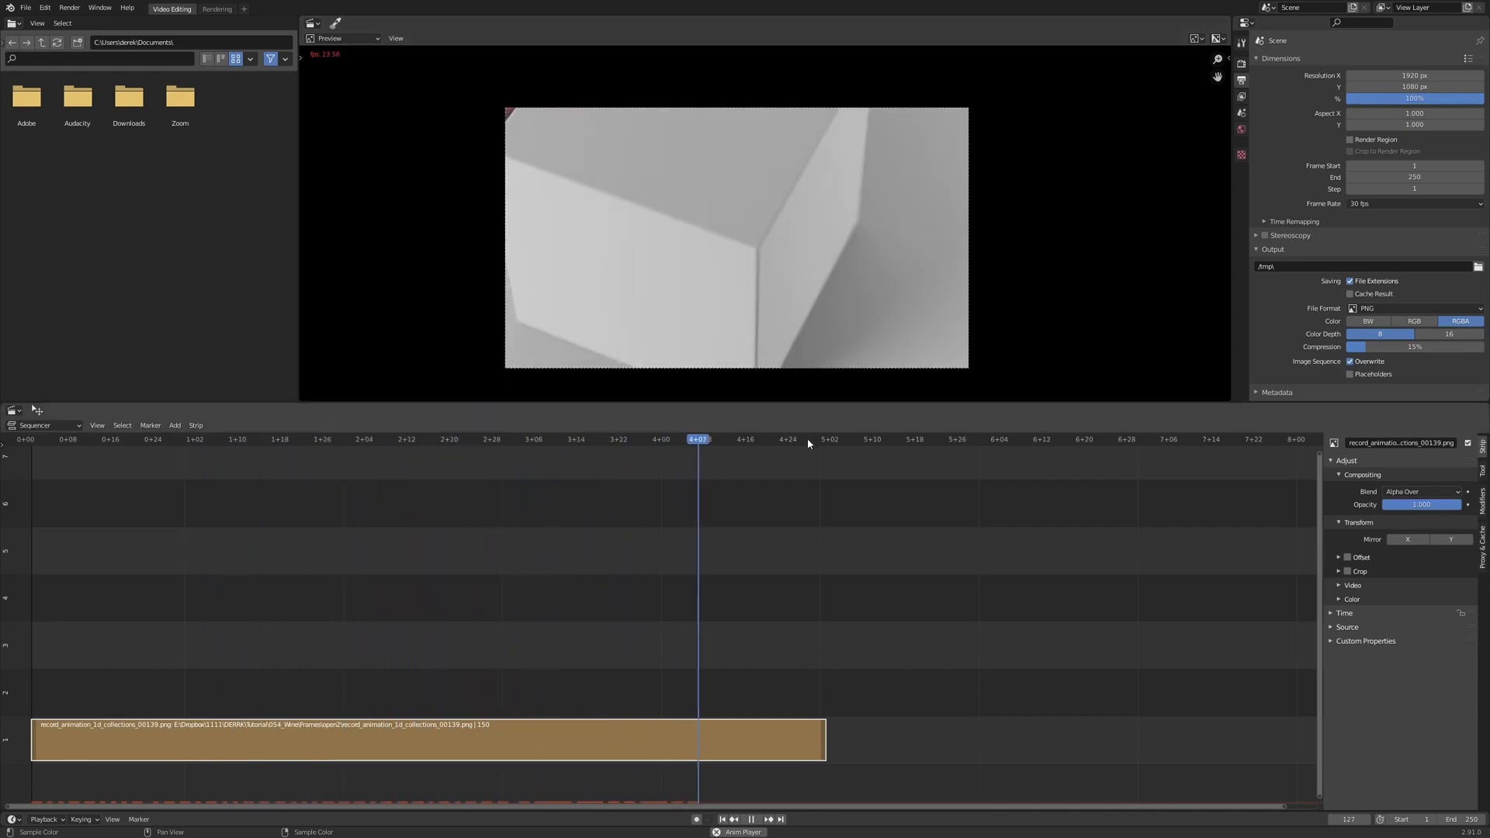
key(space)
mouse_move(668, 439)
mouse_down()
mouse_move(90, 478)
mouse_move(656, 449)
mouse_up()
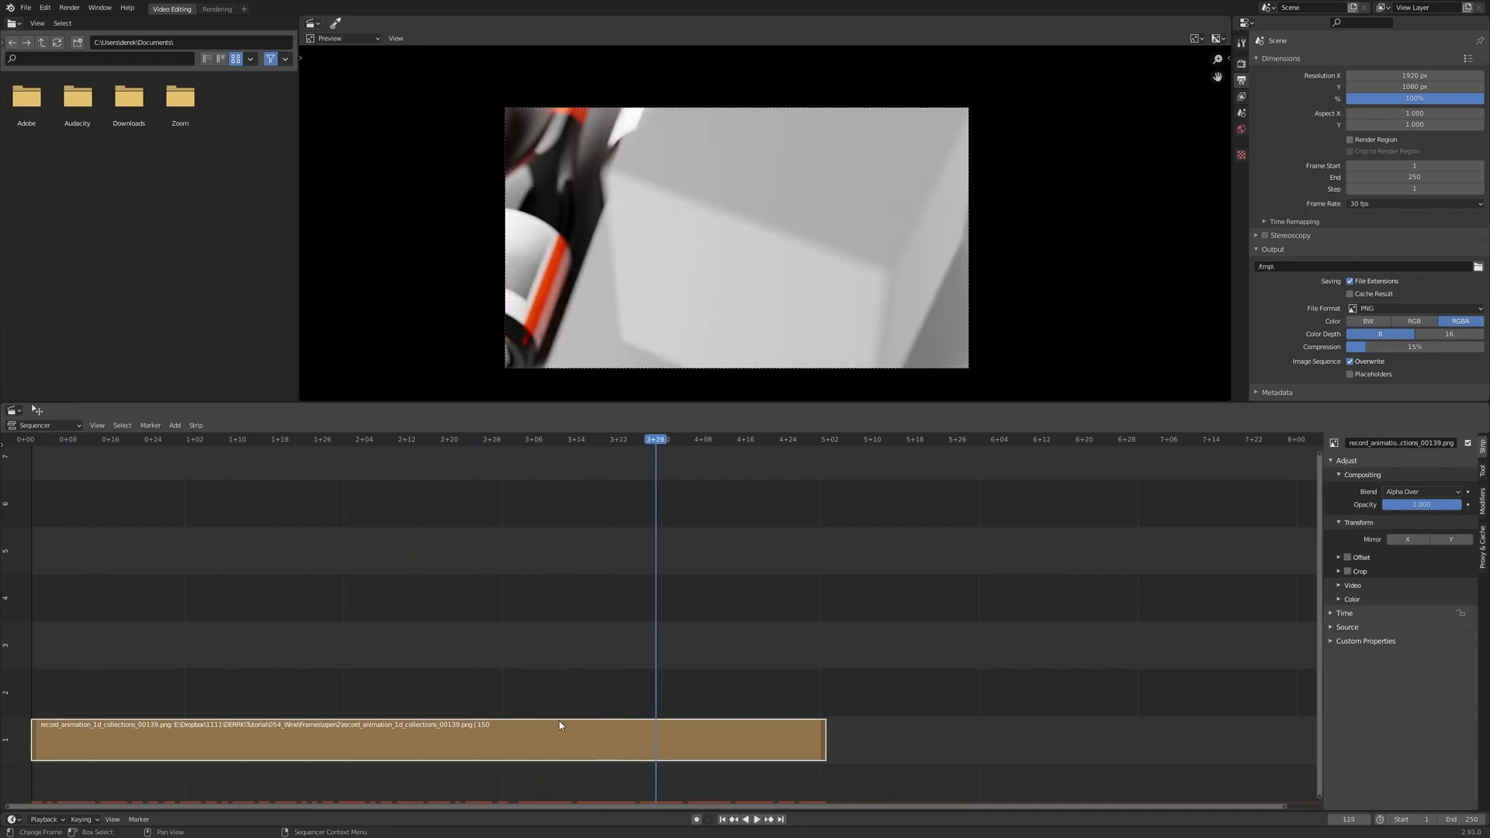
key(Delete)
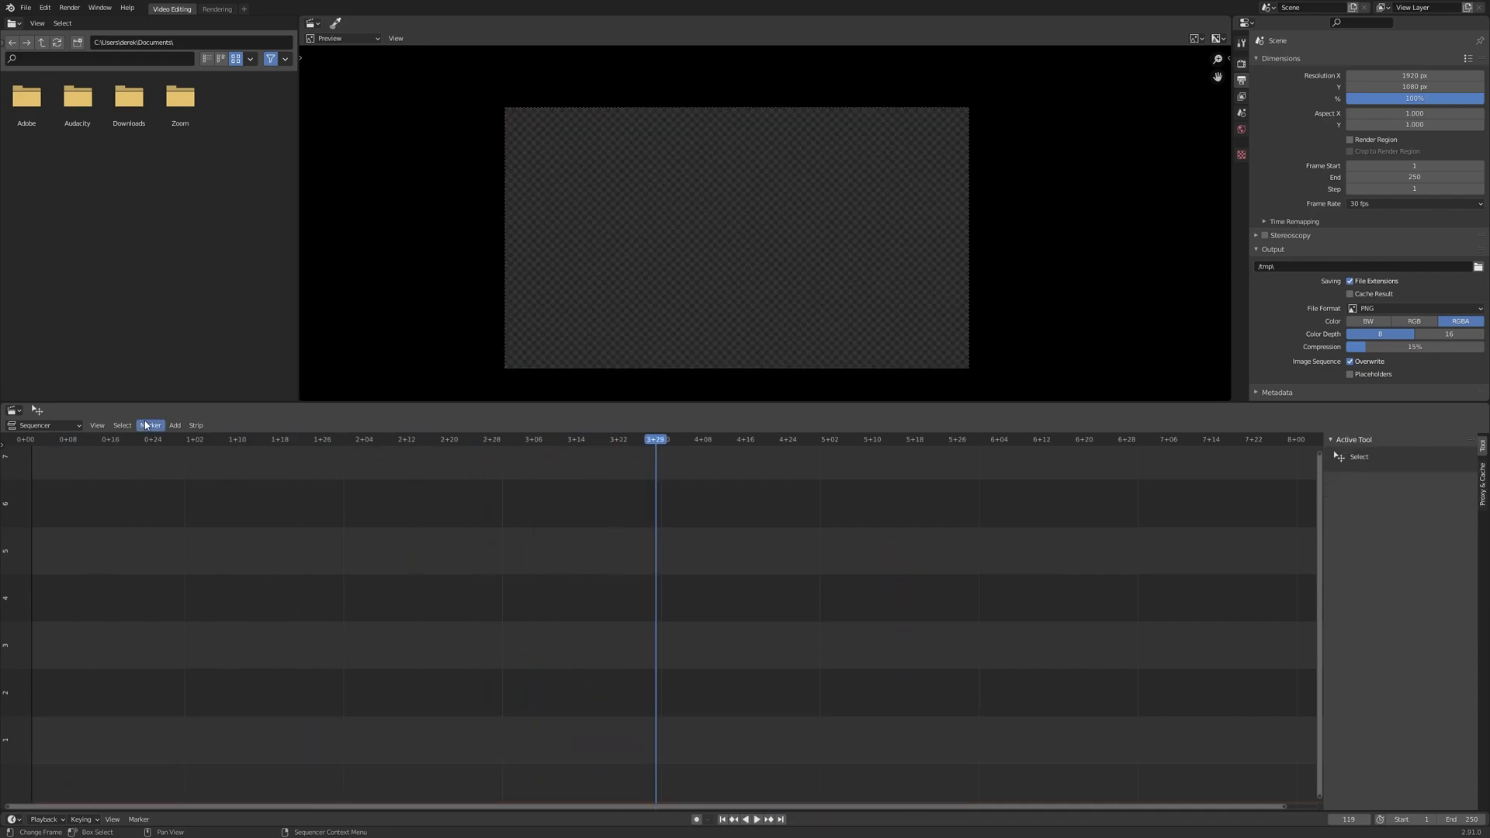
- Add all open2 frames, sorted by name, as an image strip in channel 1 and move it to start at frame 1
click(176, 425)
click(213, 505)
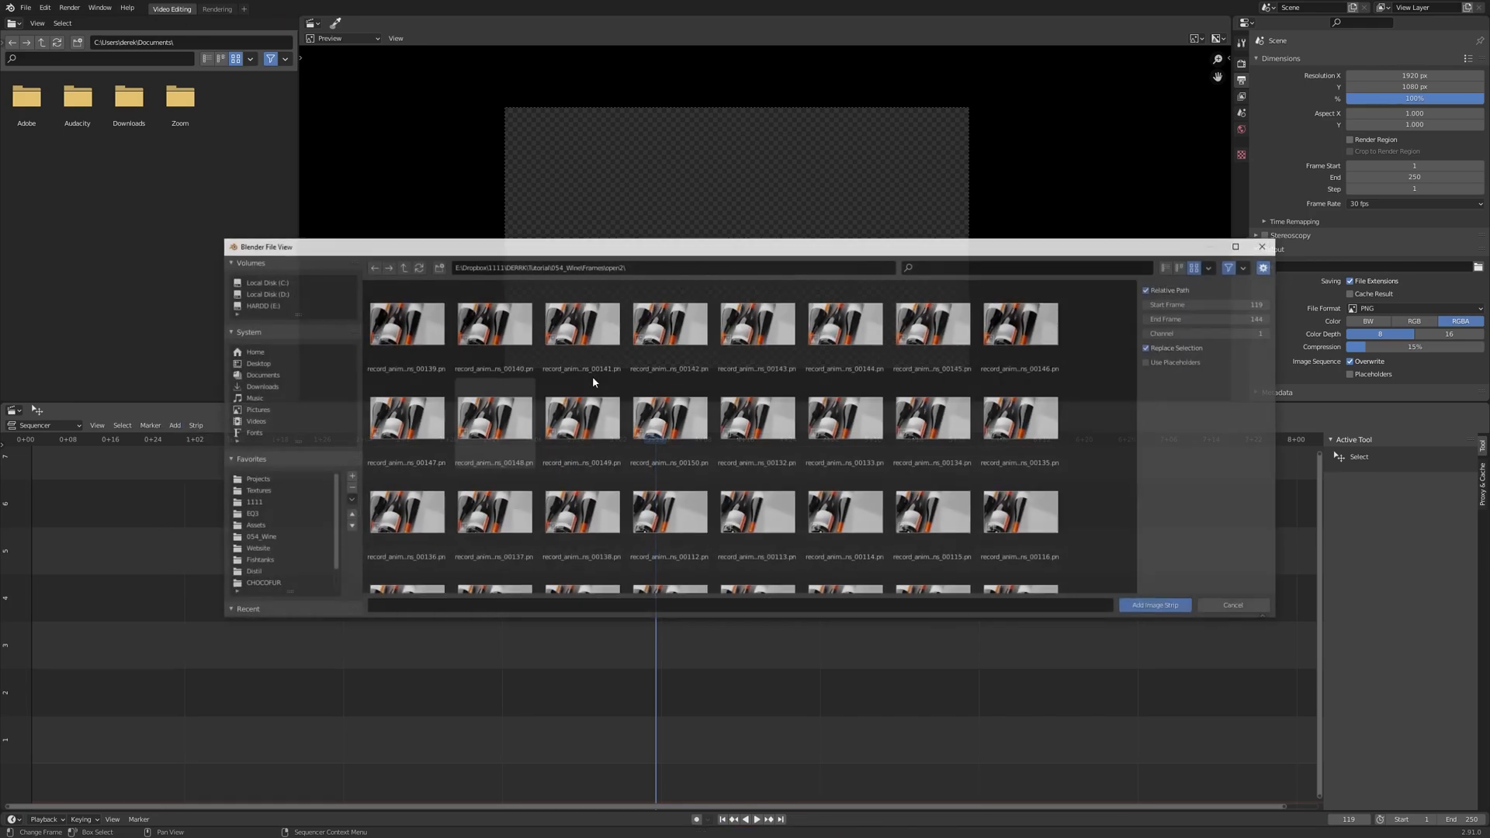
right_click(1108, 314)
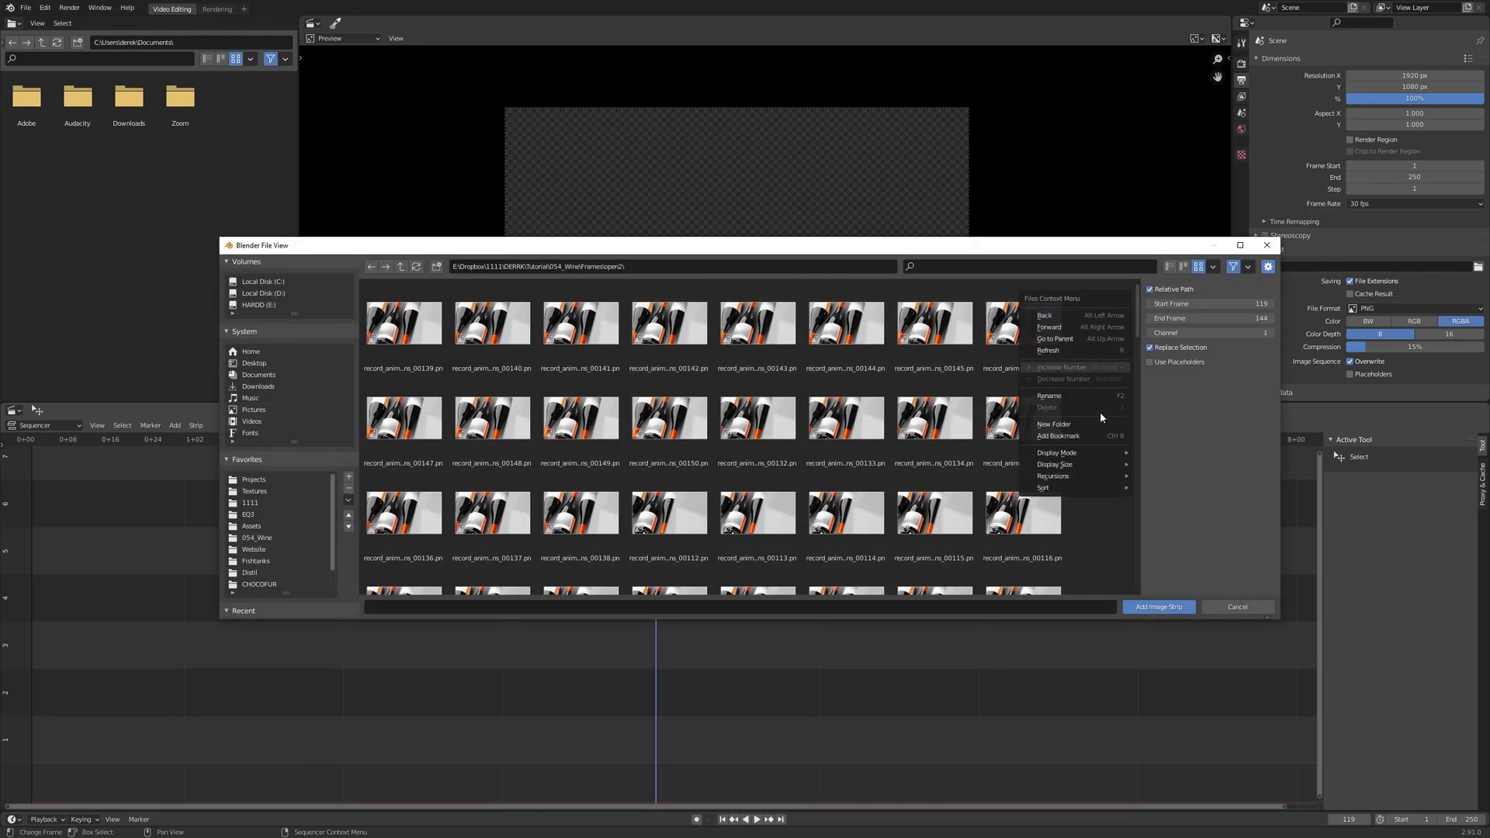
mouse_move(1083, 492)
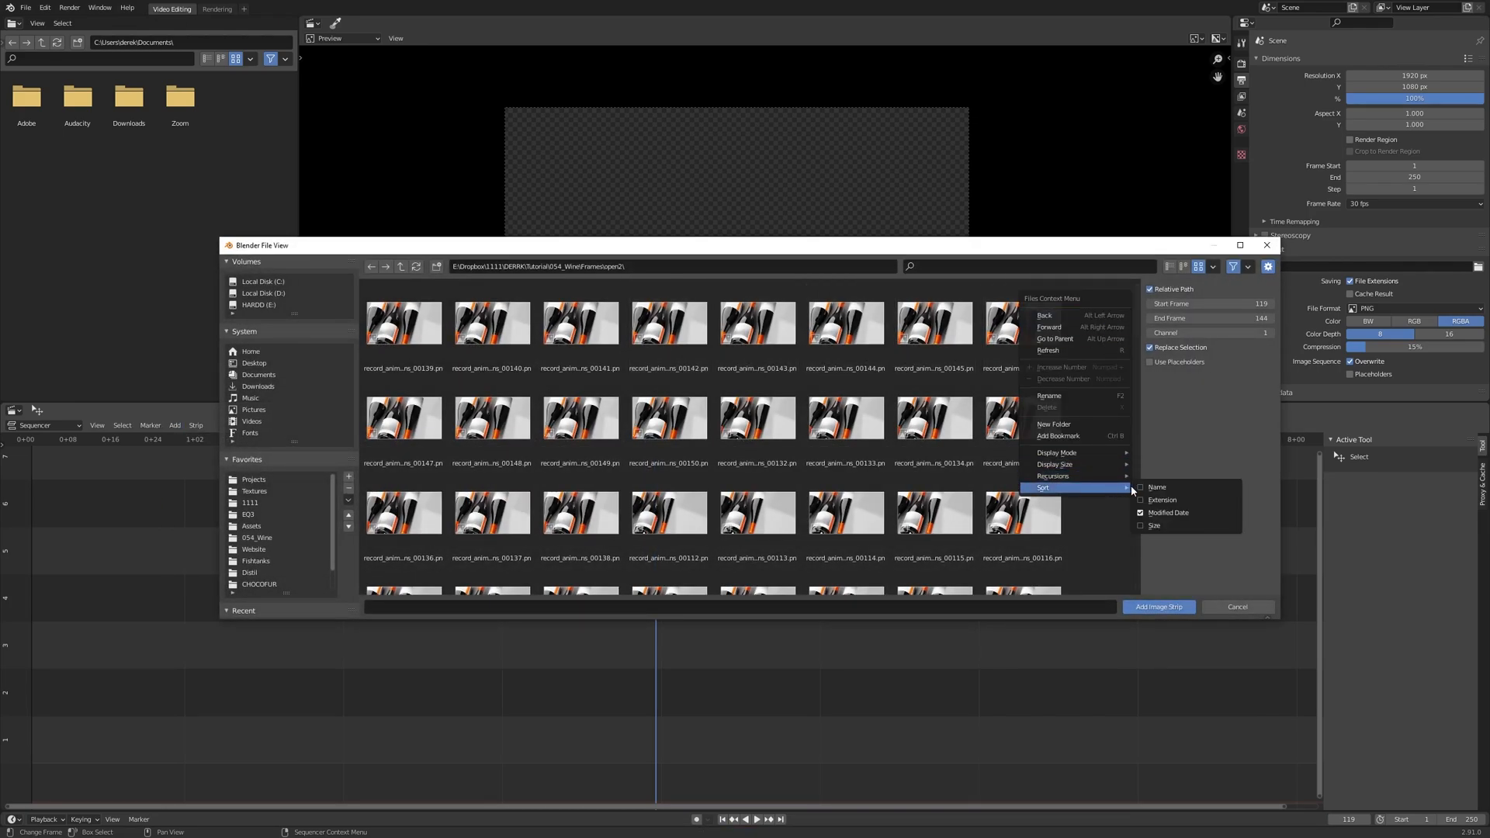
click(1152, 488)
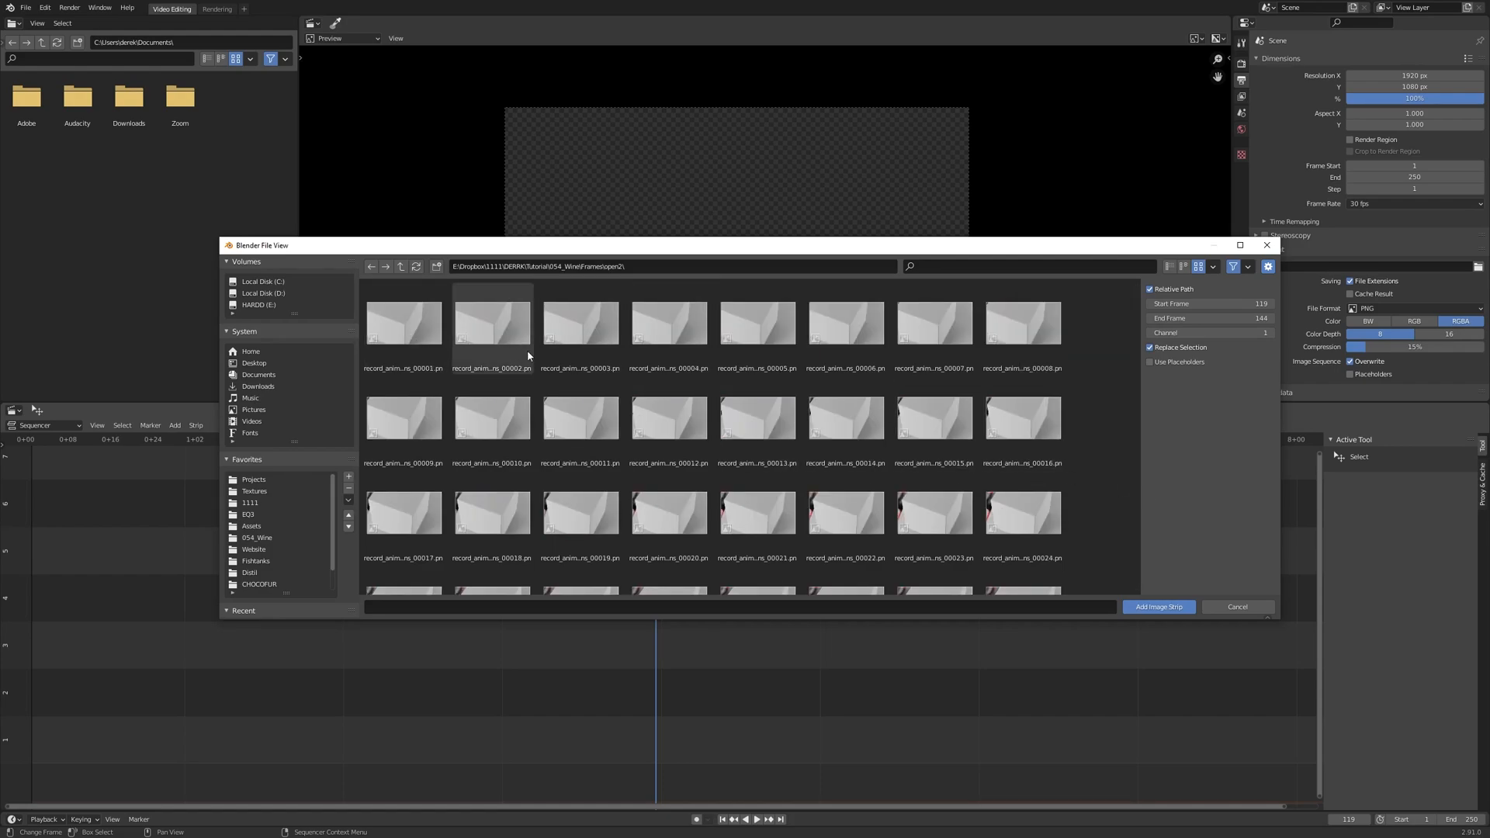
key(a)
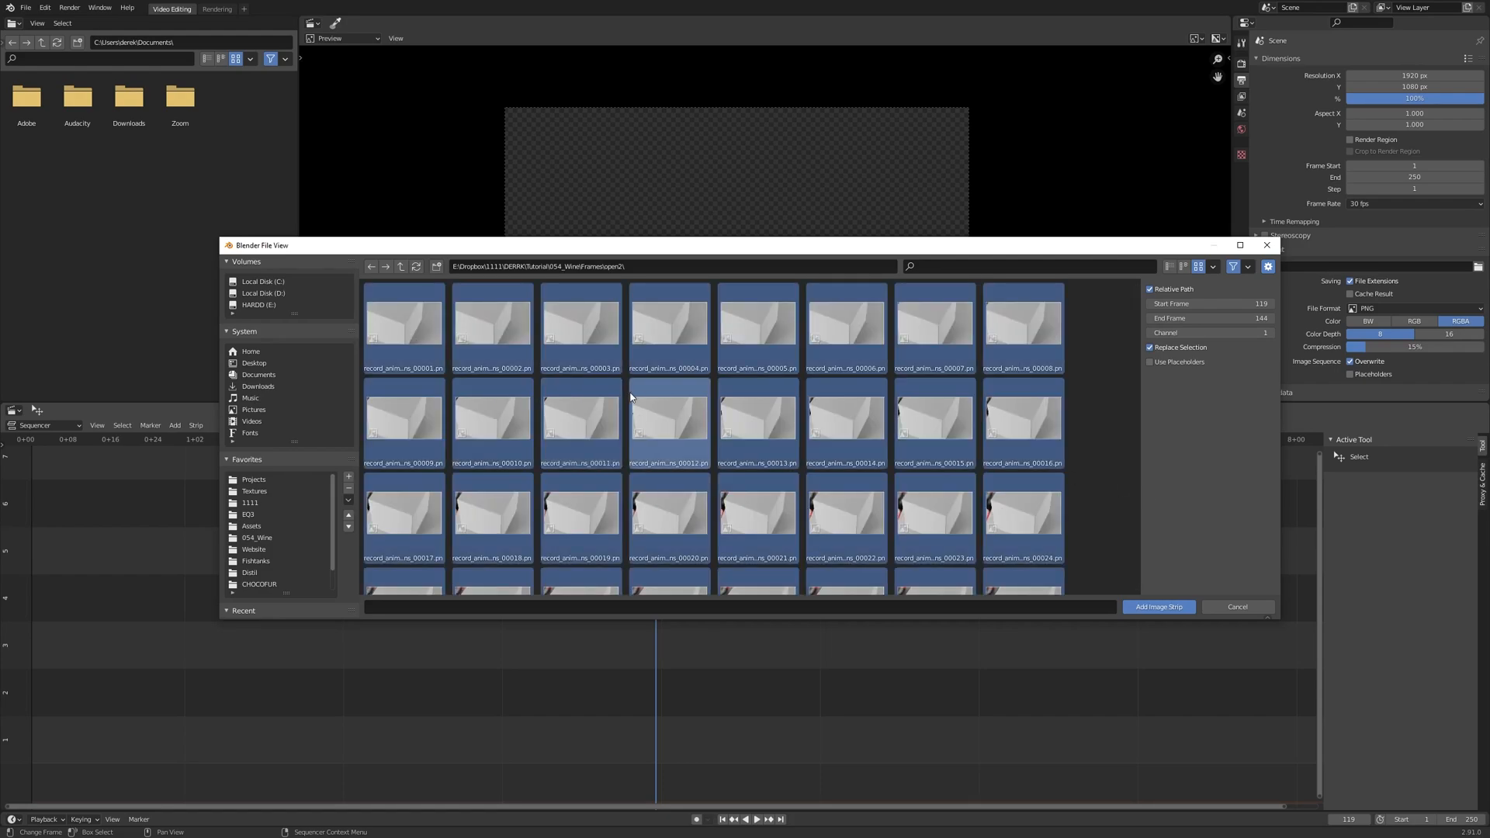
click(1153, 608)
drag(926, 733, 307, 732)
- Play the image strip from the start and scrub through it to check the animation
click(40, 442)
key(space)
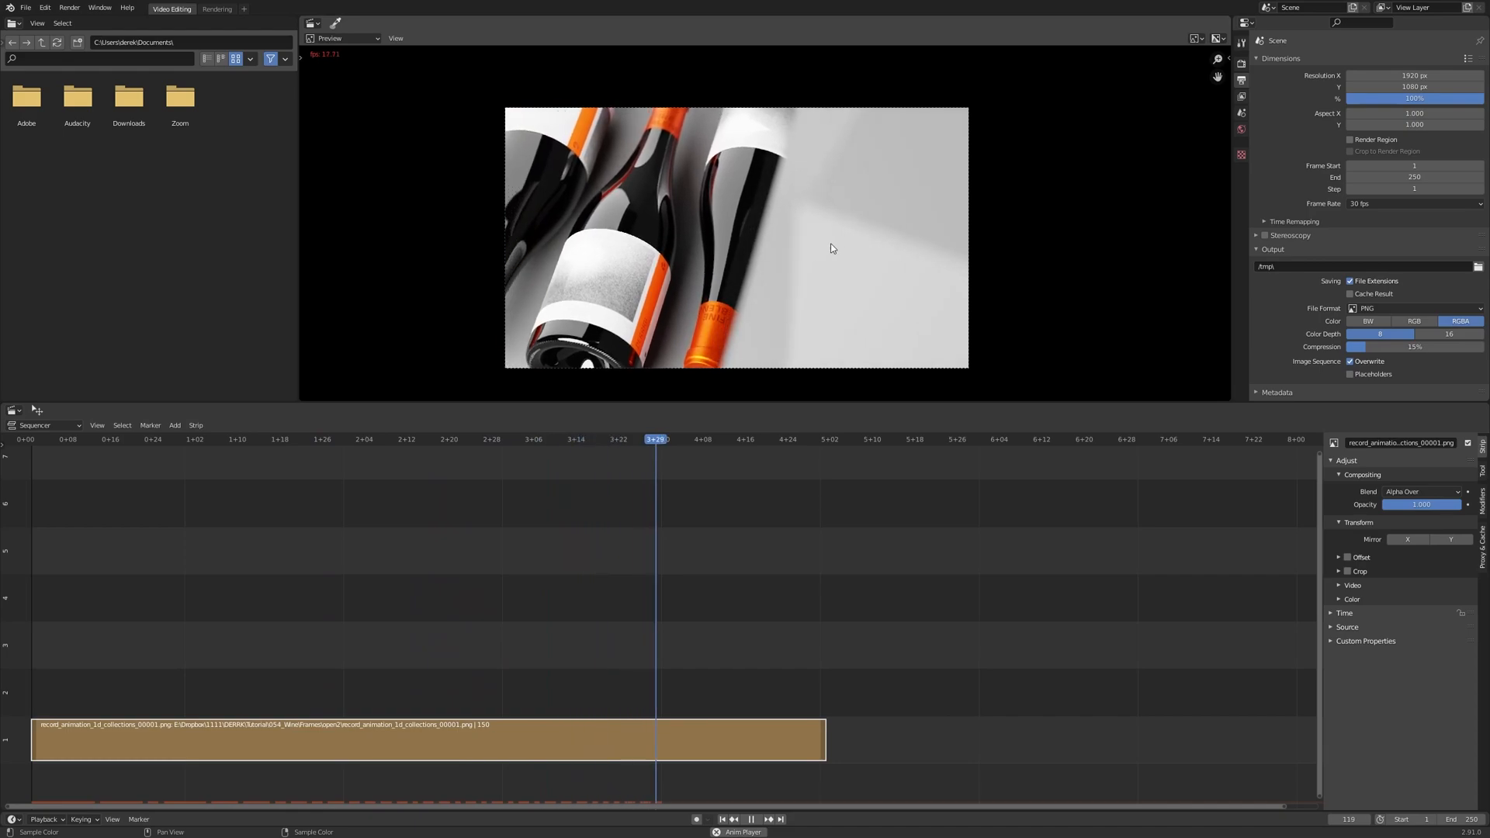
key(space)
drag(812, 452, 24, 497)
key(space)
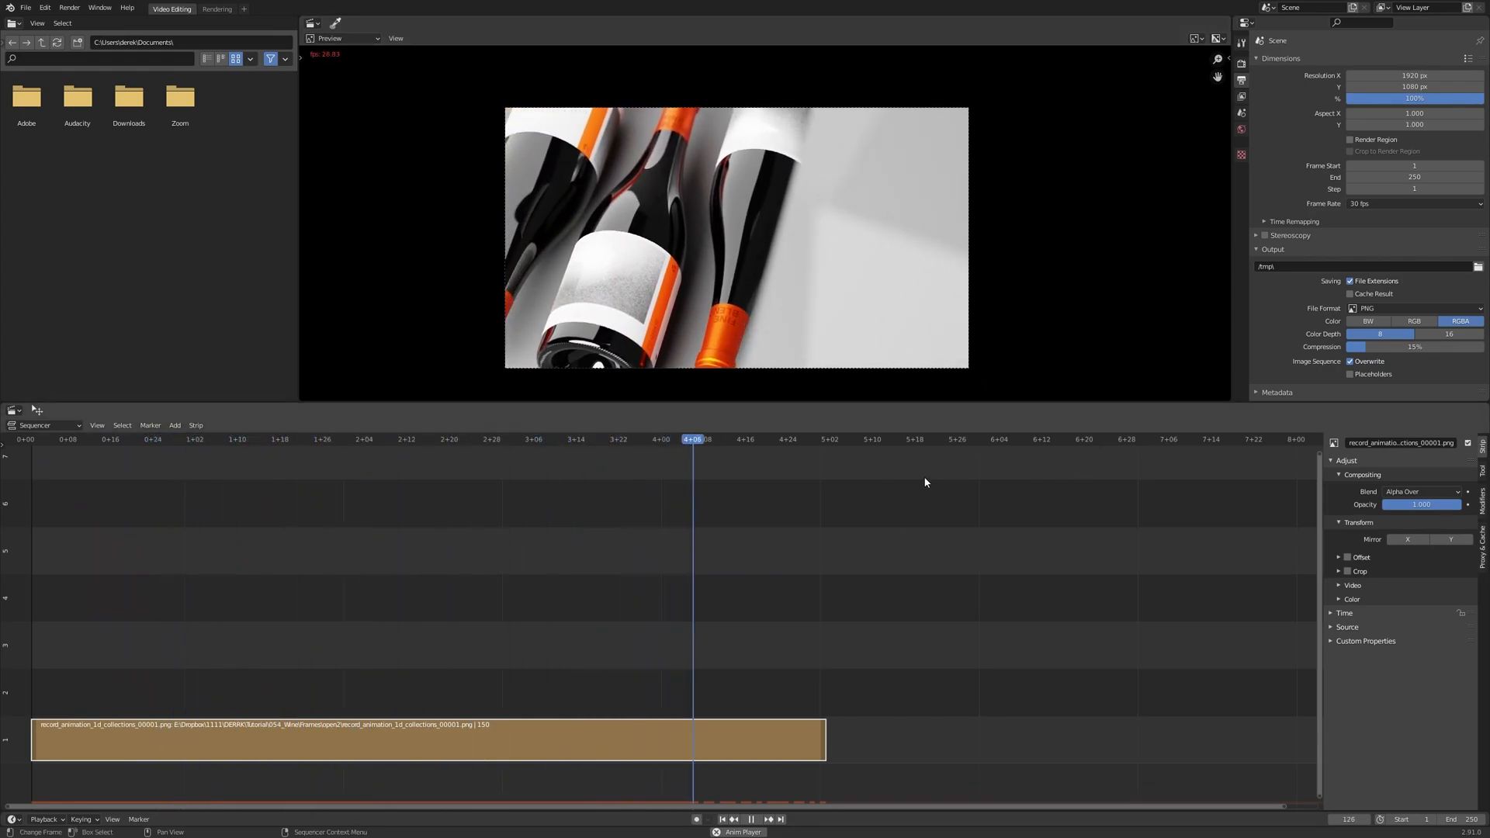
click(77, 491)
drag(78, 490, 661, 543)
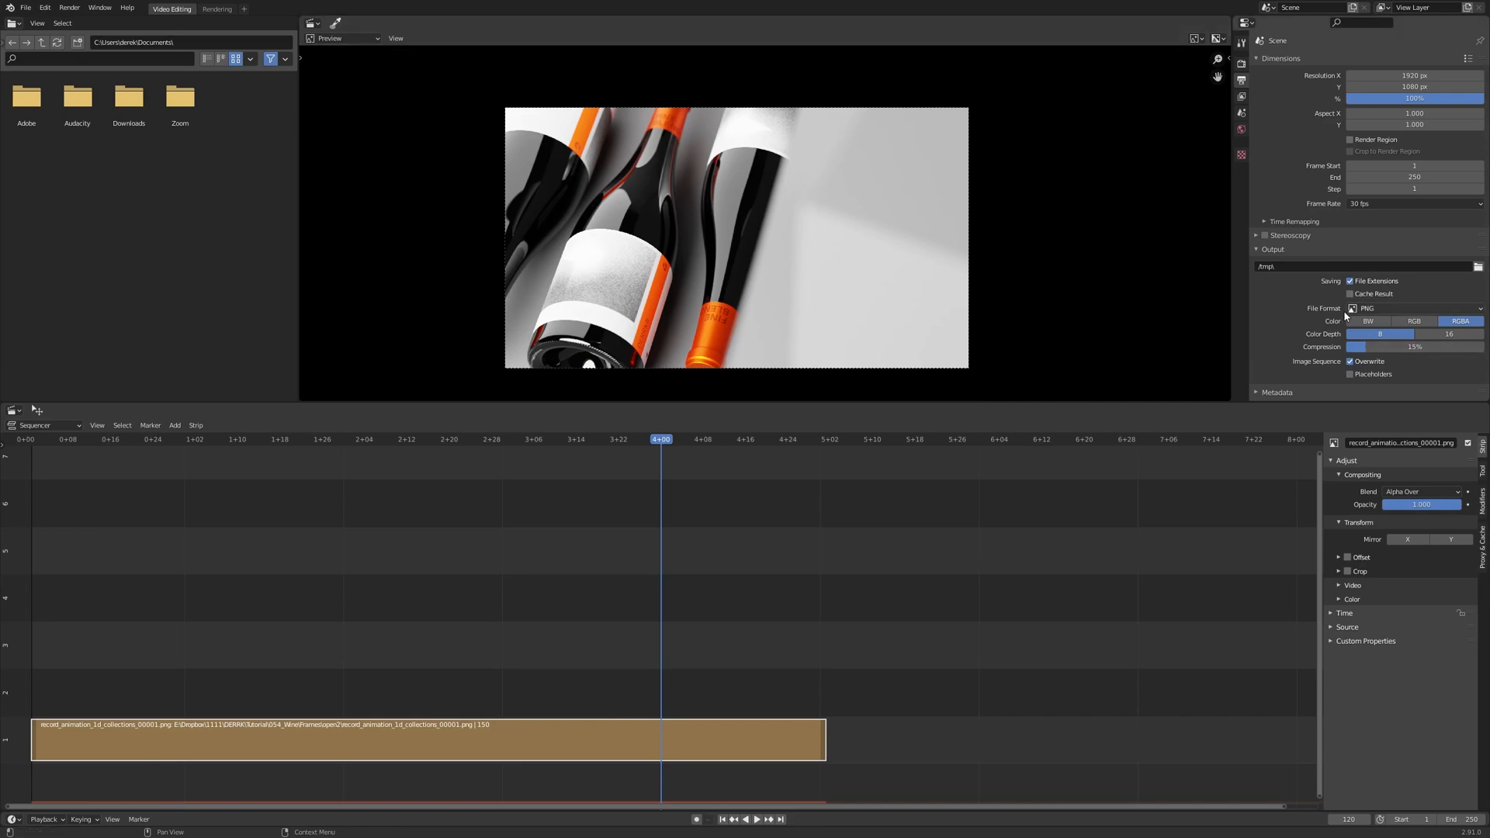
- Set the output file format to FFmpeg video with MPEG-4 as the encoding container
scroll(1421, 295, down, 1)
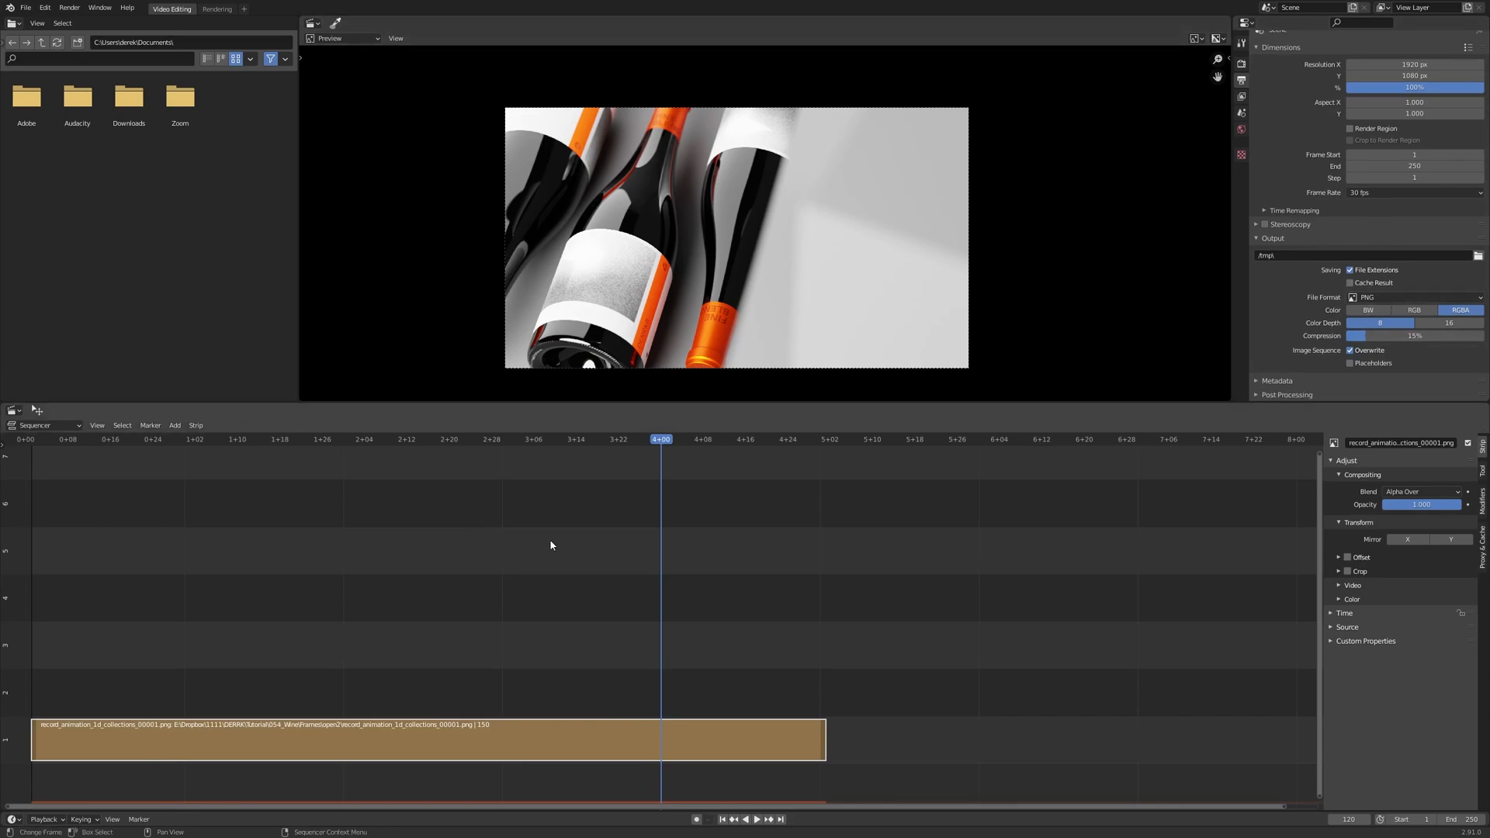
click(1406, 298)
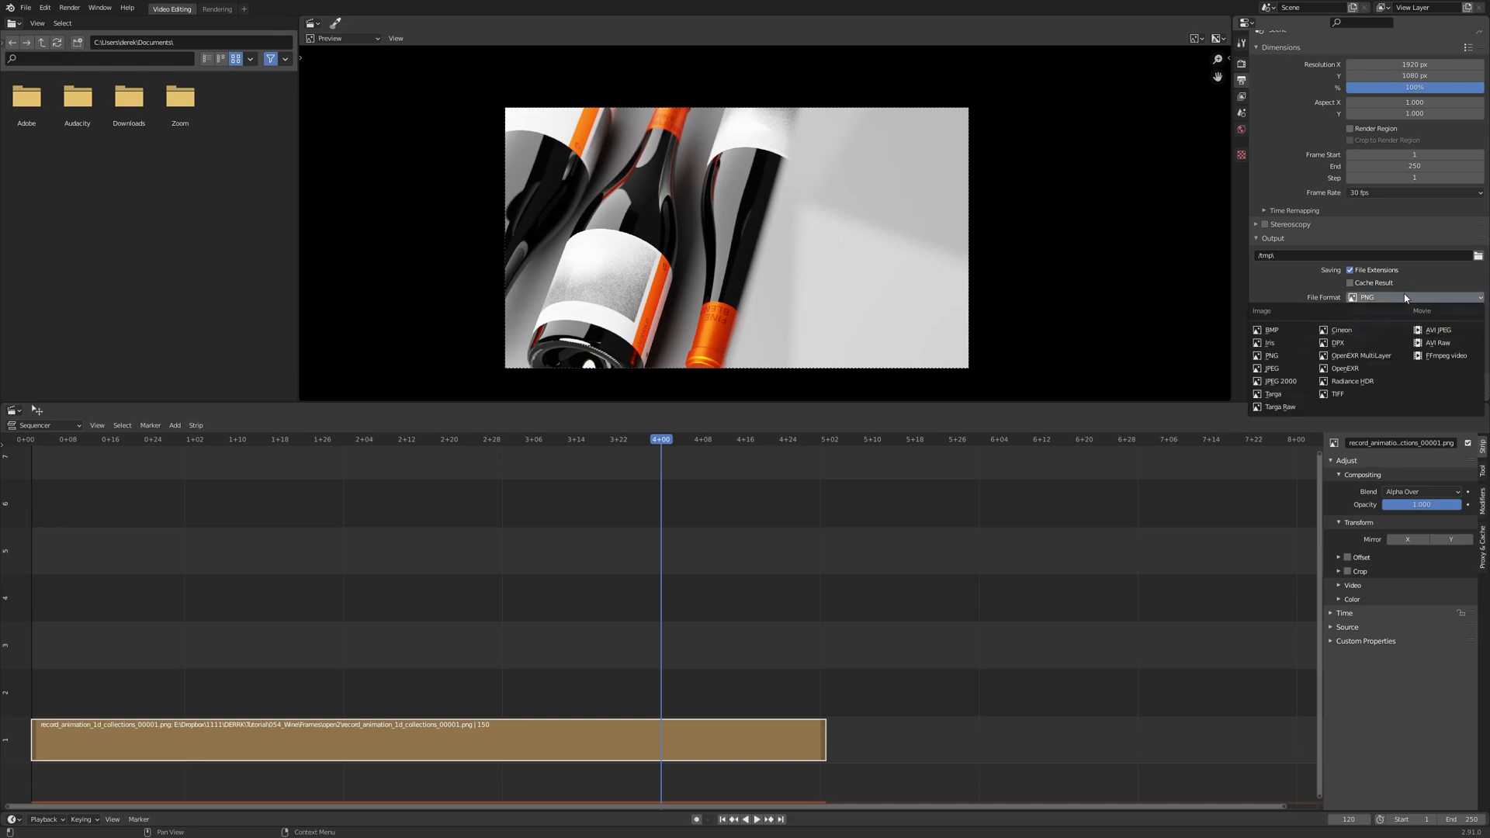
click(1441, 357)
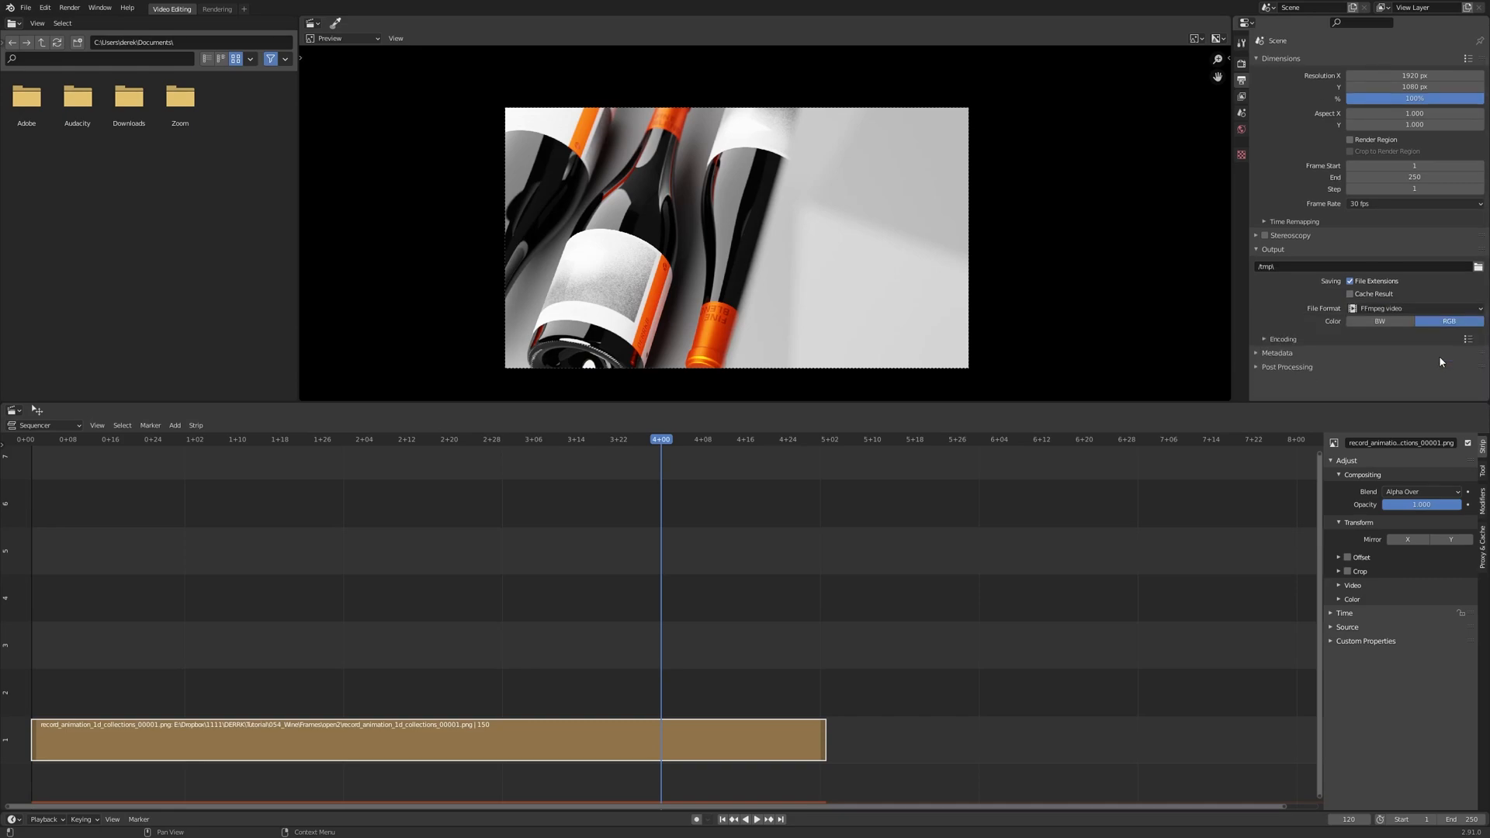
click(1279, 339)
scroll(1366, 326, down, 2)
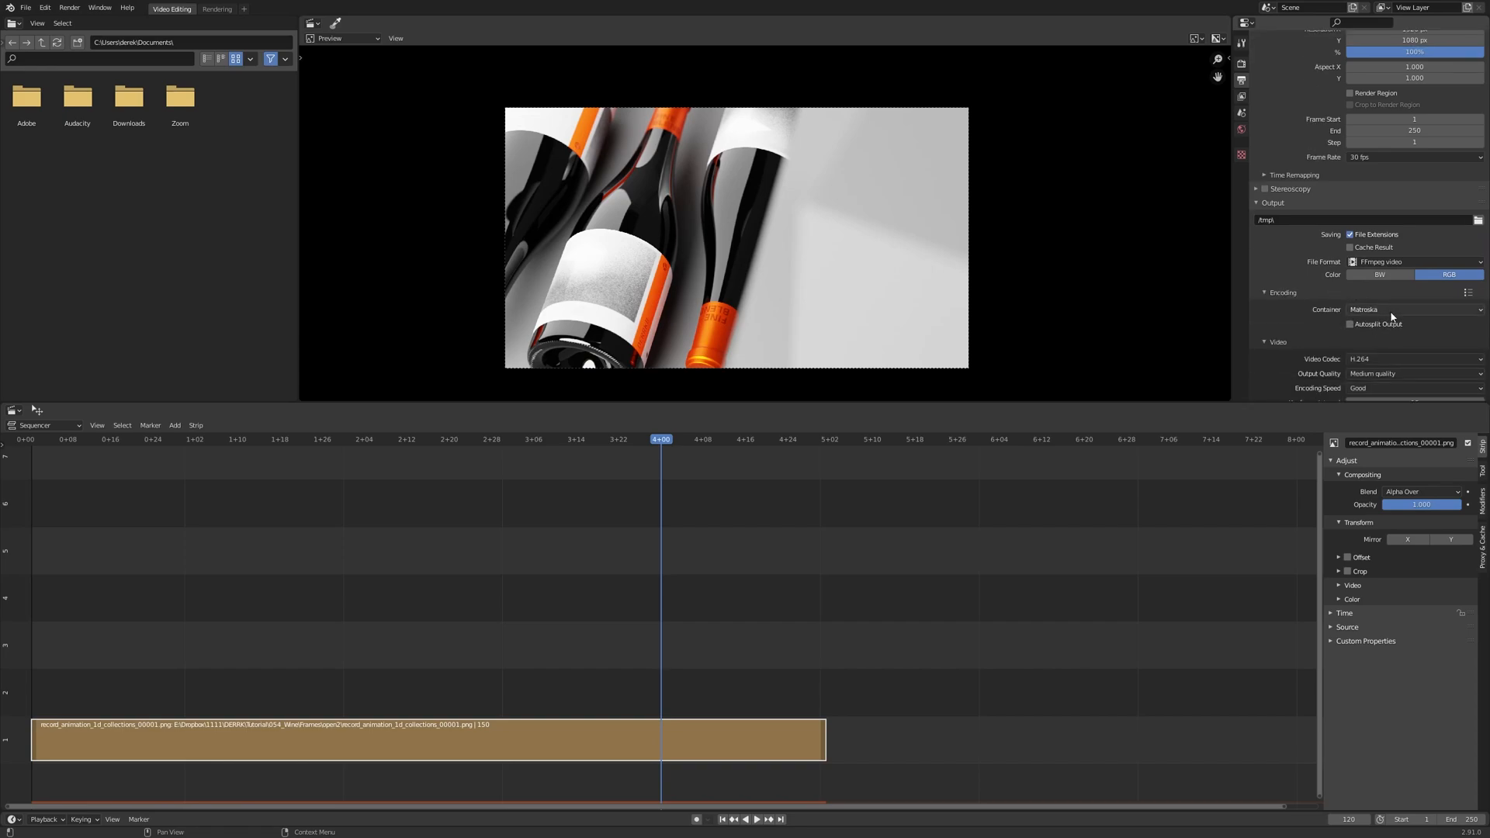
click(1393, 310)
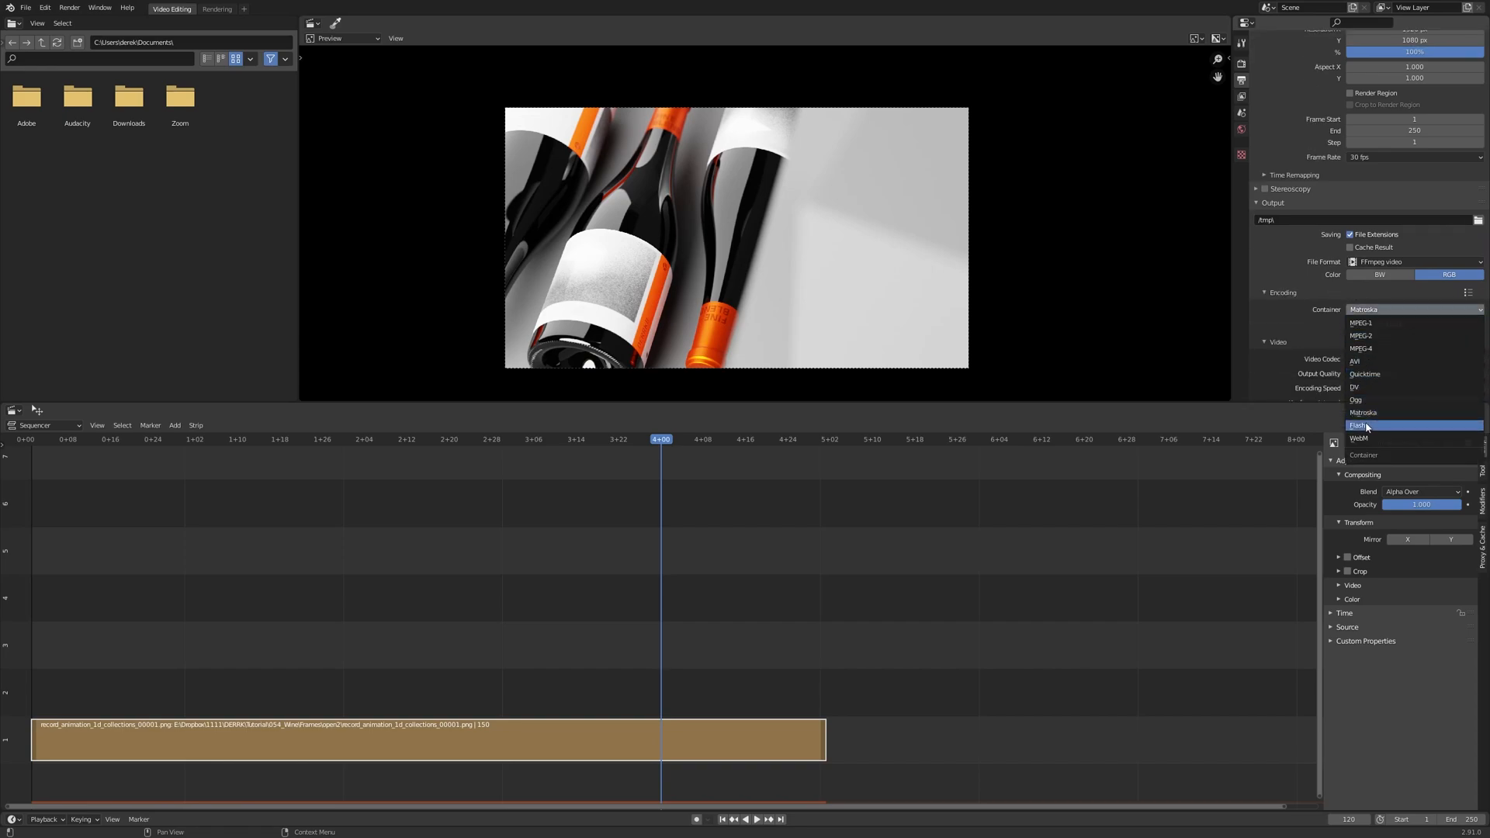
click(1385, 348)
- Review the output dimensions and the video encoding settings, including codec, quality and encoding speed
scroll(1386, 303, down, 3)
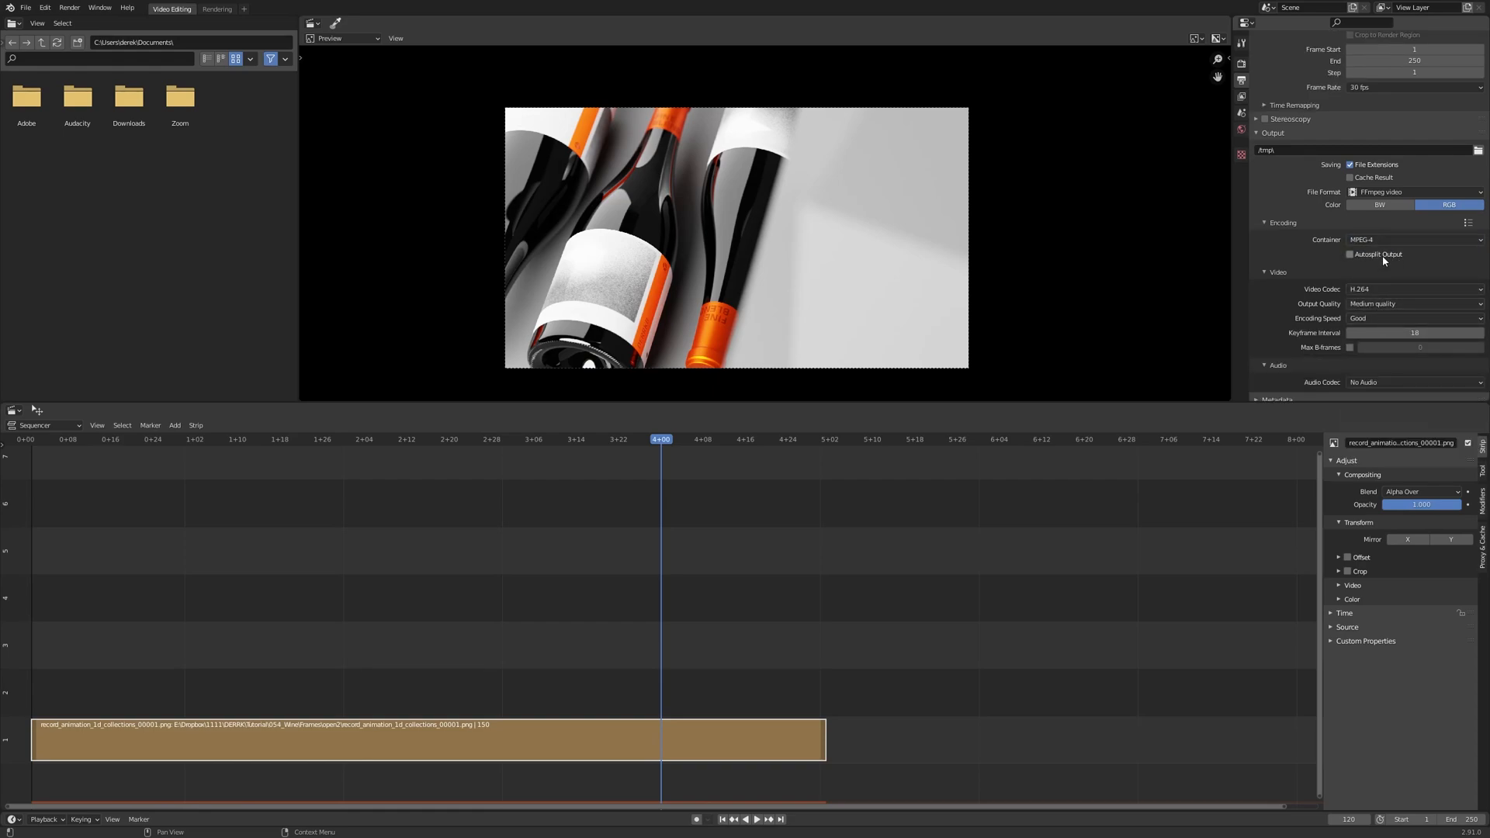
click(1377, 284)
click(1380, 286)
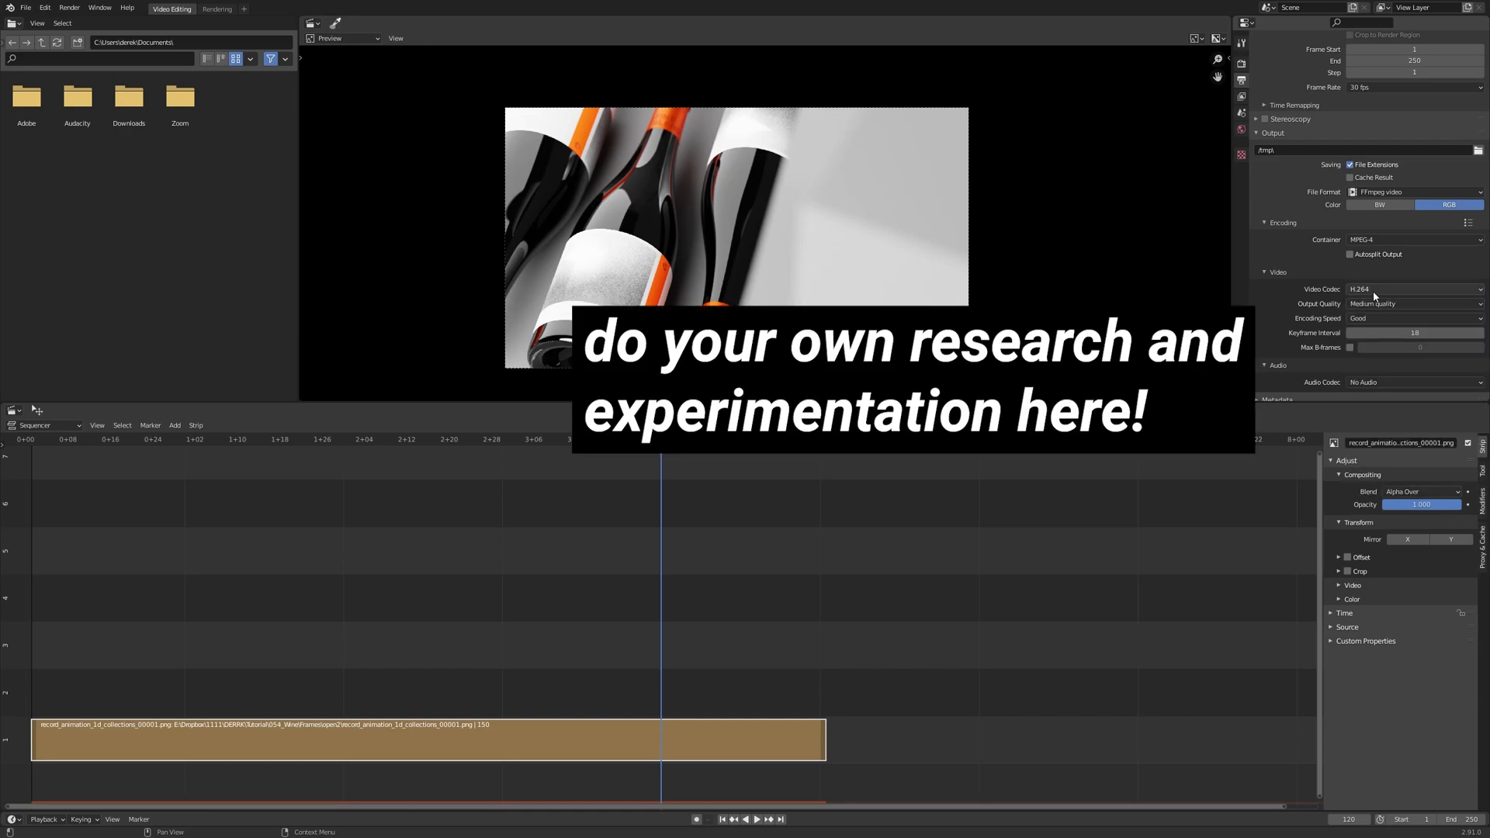
scroll(1386, 295, up, 4)
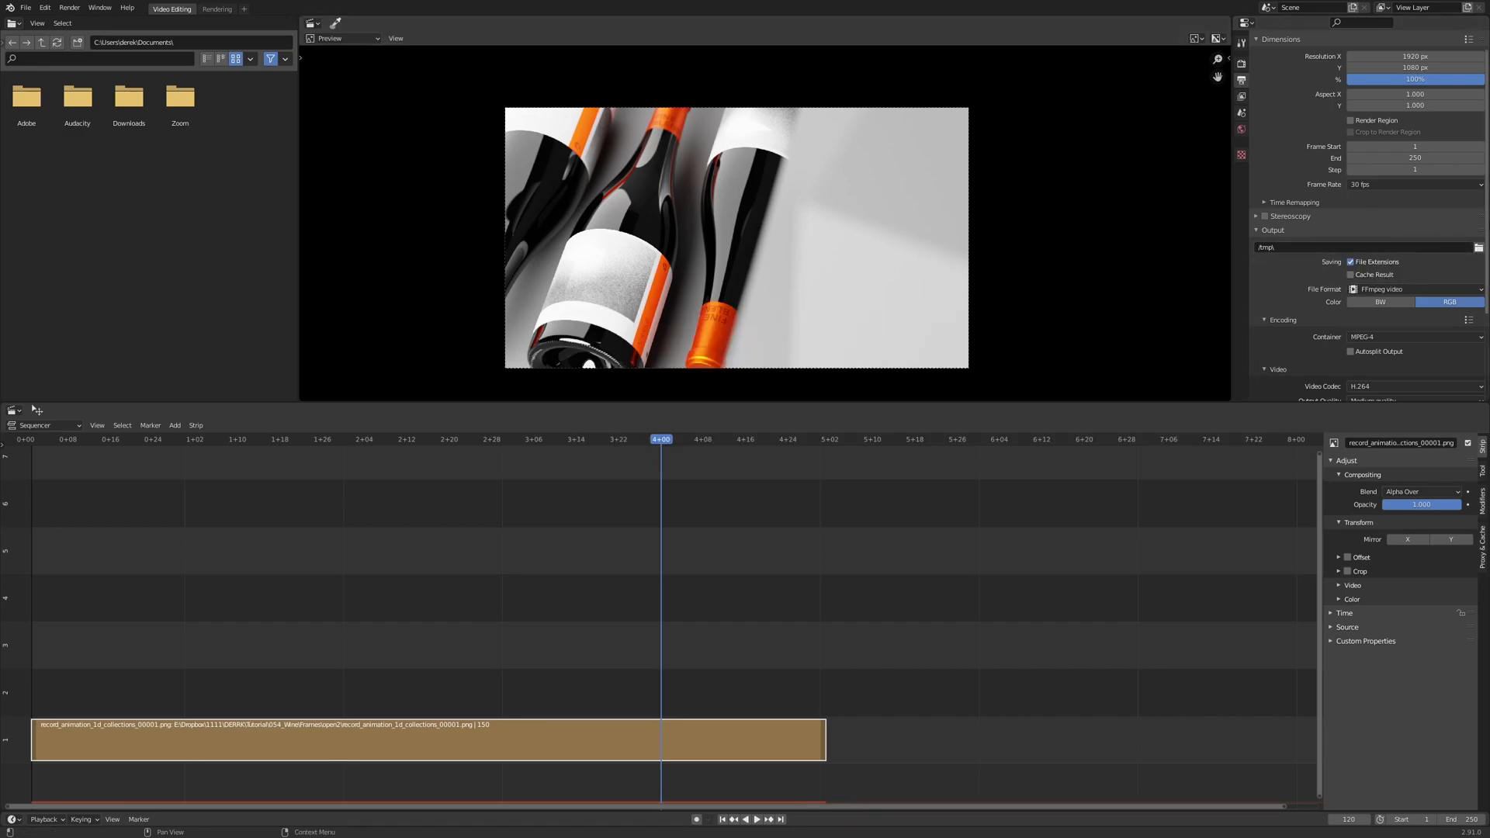
scroll(1060, 273, up, 1)
scroll(875, 299, down, 1)
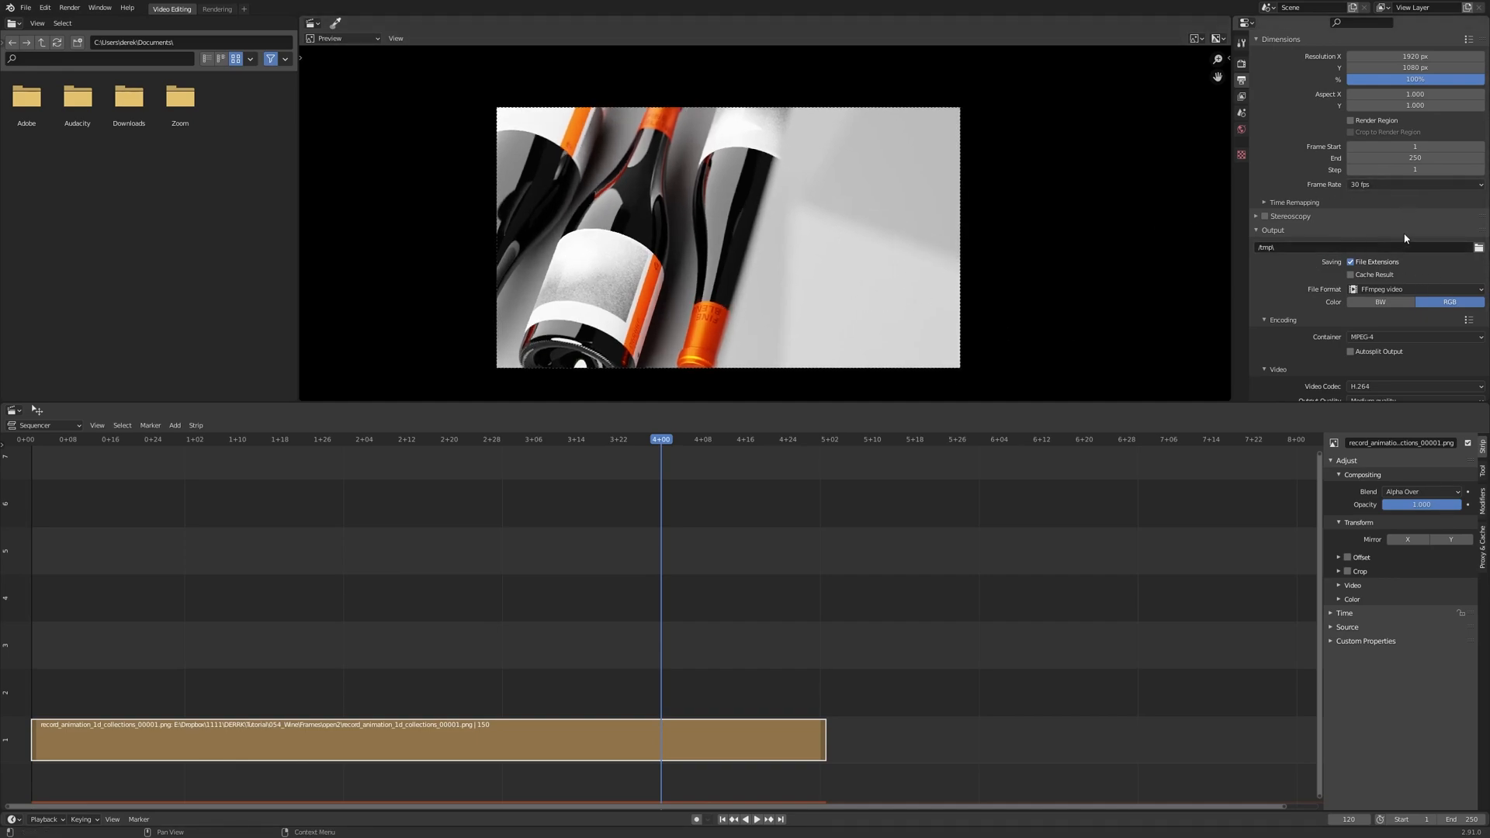
scroll(1407, 238, down, 4)
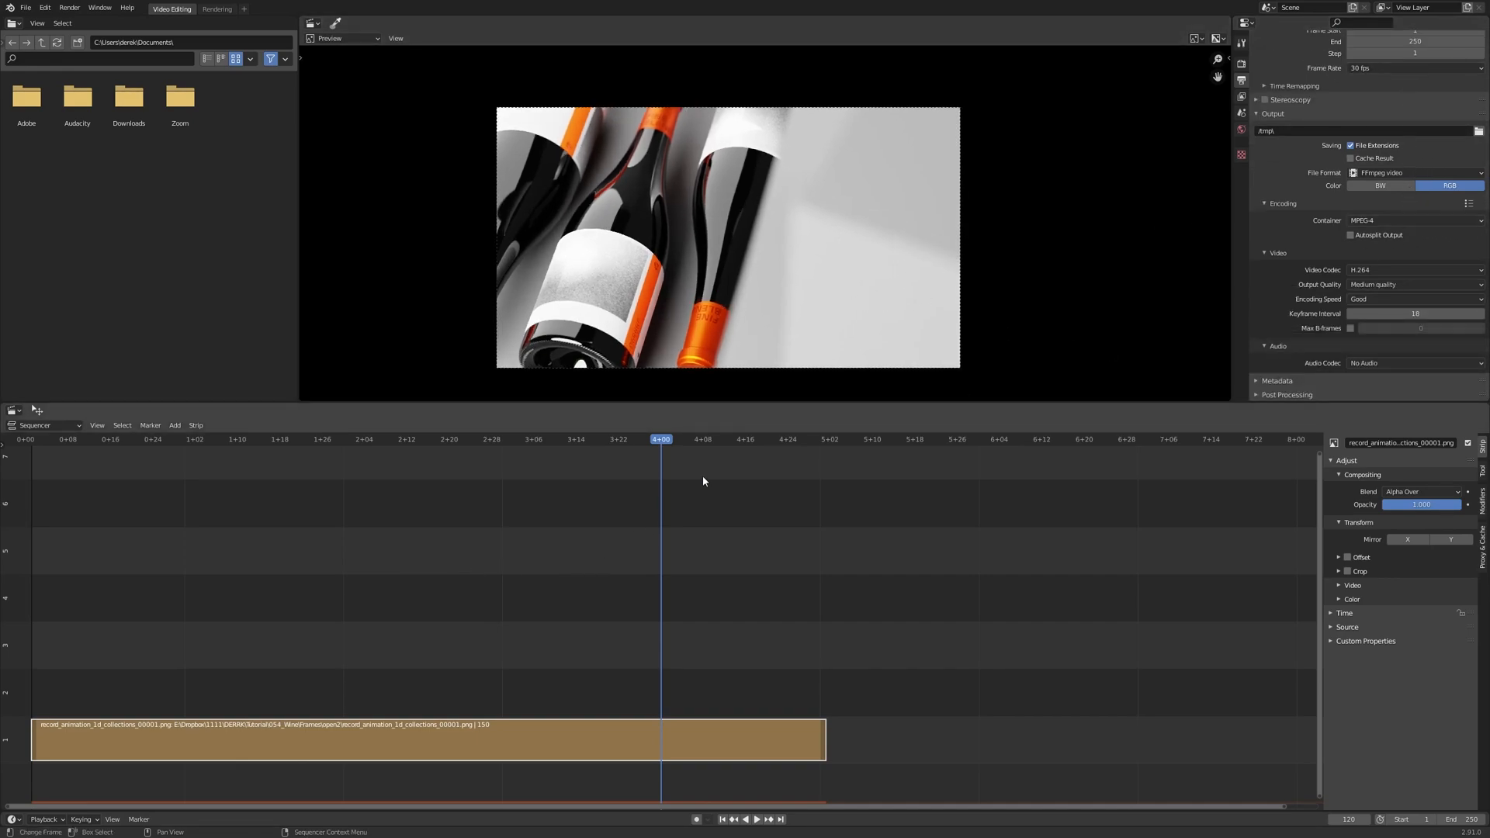
- Move the playhead to the end of the image strip at frame 150 to inspect the final image
drag(798, 442, 828, 510)
click(821, 441)
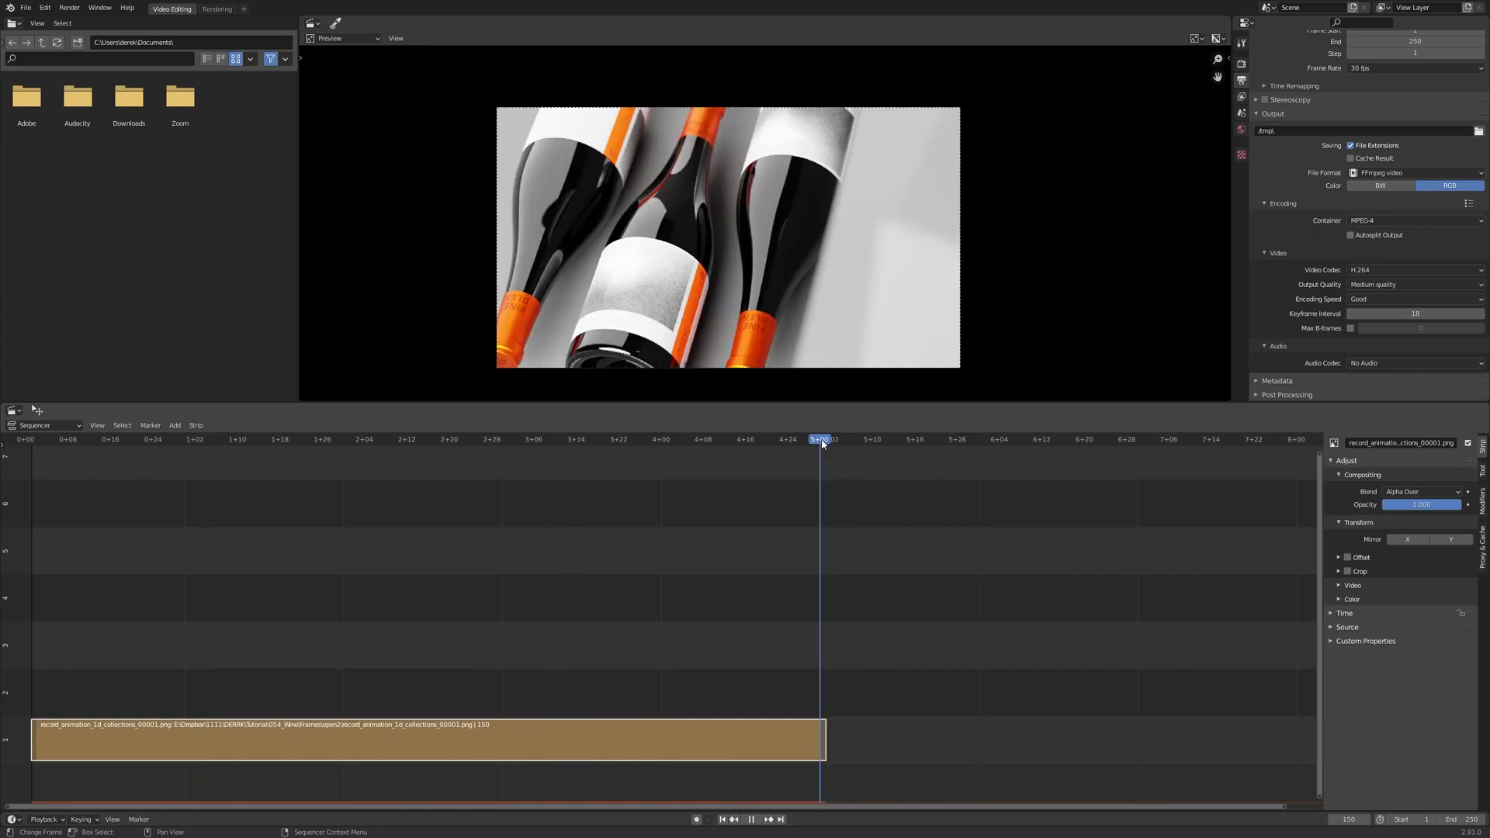
mouse_move(823, 441)
mouse_down()
mouse_move(37, 475)
mouse_move(828, 456)
mouse_move(35, 479)
mouse_move(95, 437)
mouse_move(755, 435)
mouse_move(767, 457)
mouse_move(1318, 493)
mouse_move(1017, 439)
mouse_move(256, 476)
mouse_move(900, 450)
mouse_move(806, 449)
mouse_move(823, 444)
mouse_up()
key(space)
key(space)
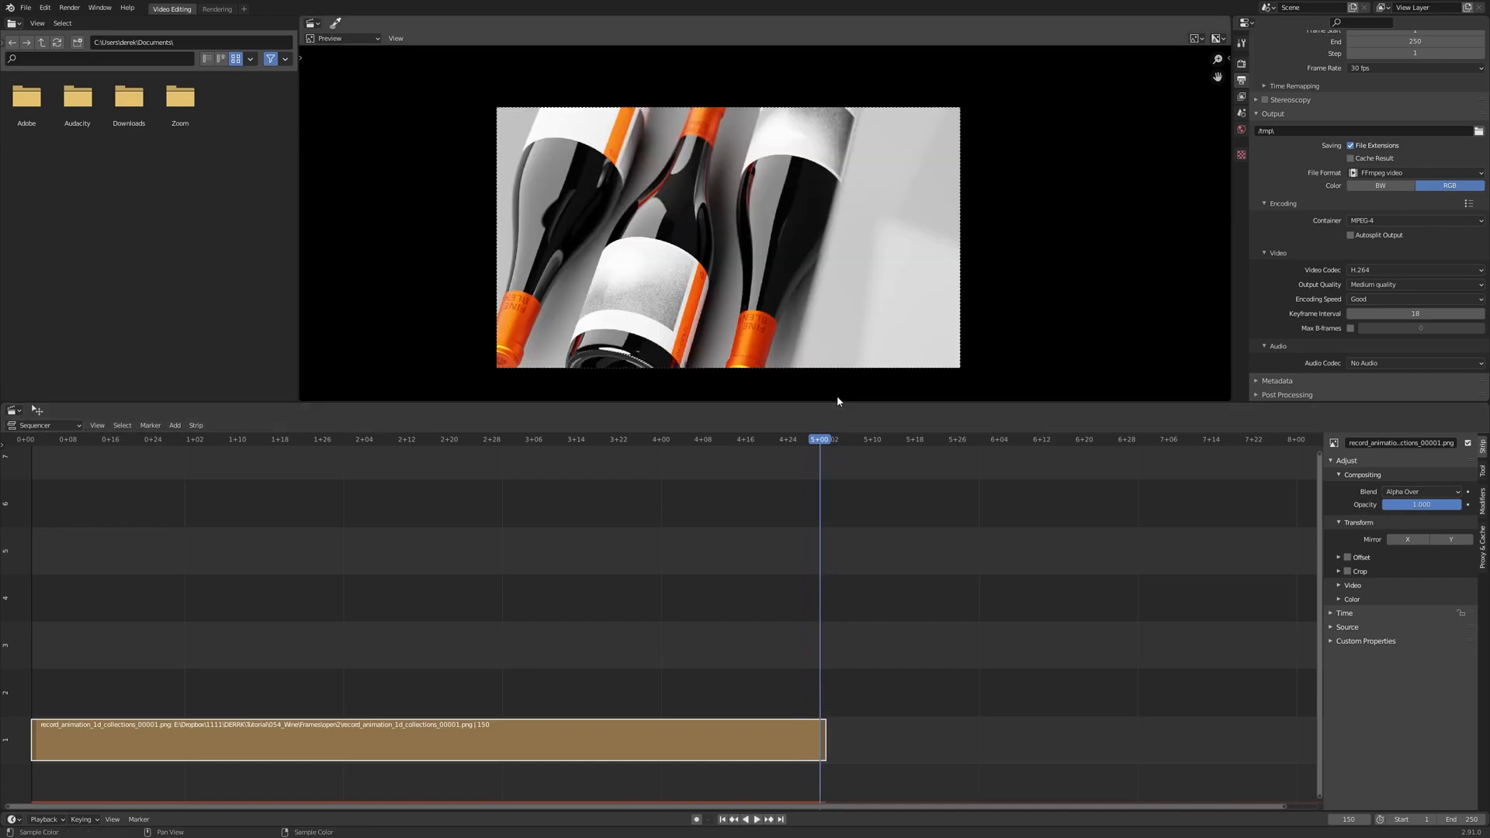
- Return the playhead to frame 1, then scrub and play through the animation to review its motion
drag(821, 444, 33, 453)
key(space)
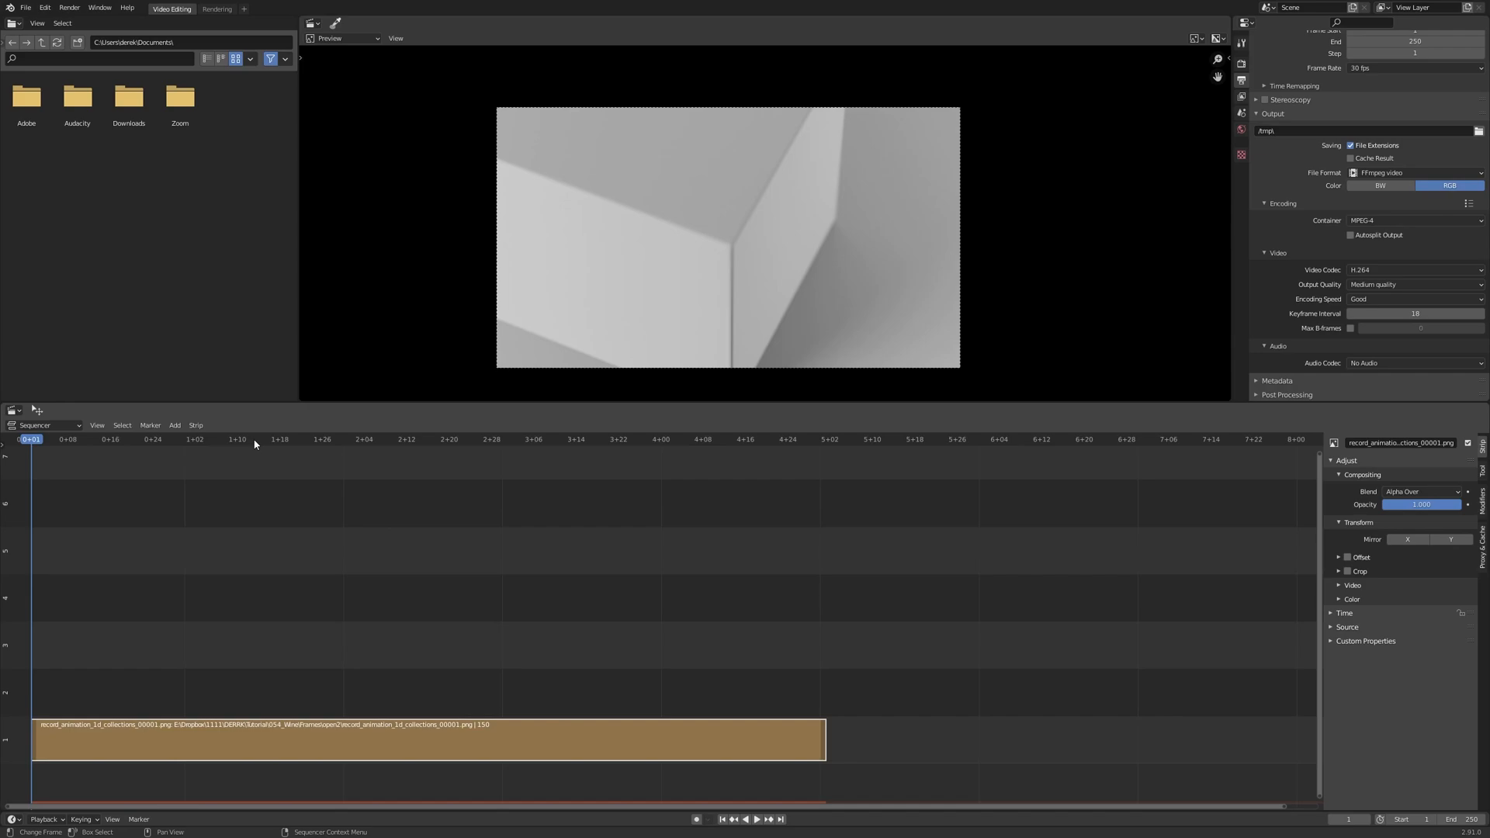
drag(26, 441, 693, 464)
key(space)
key(space)
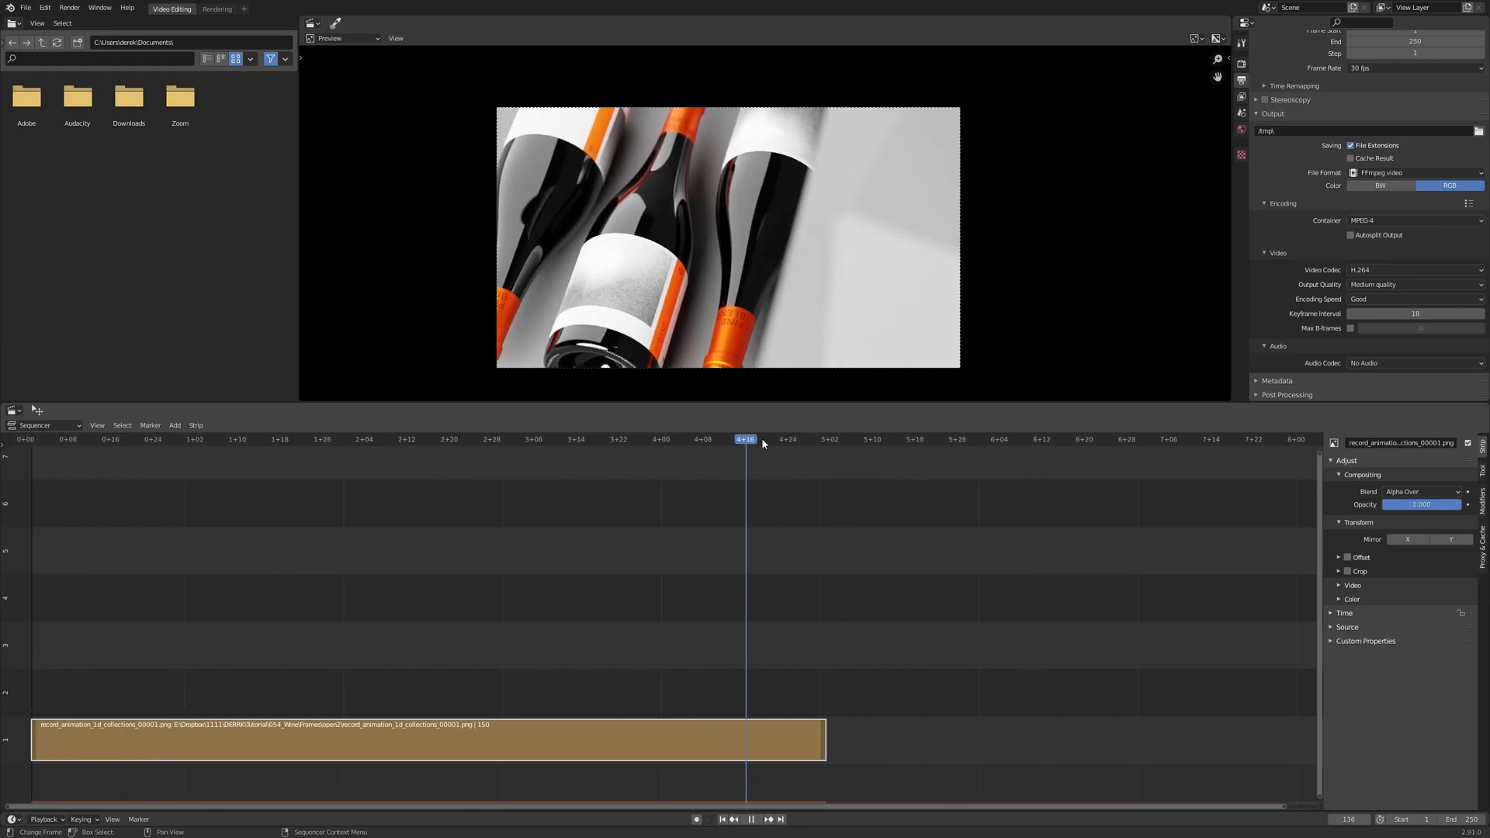